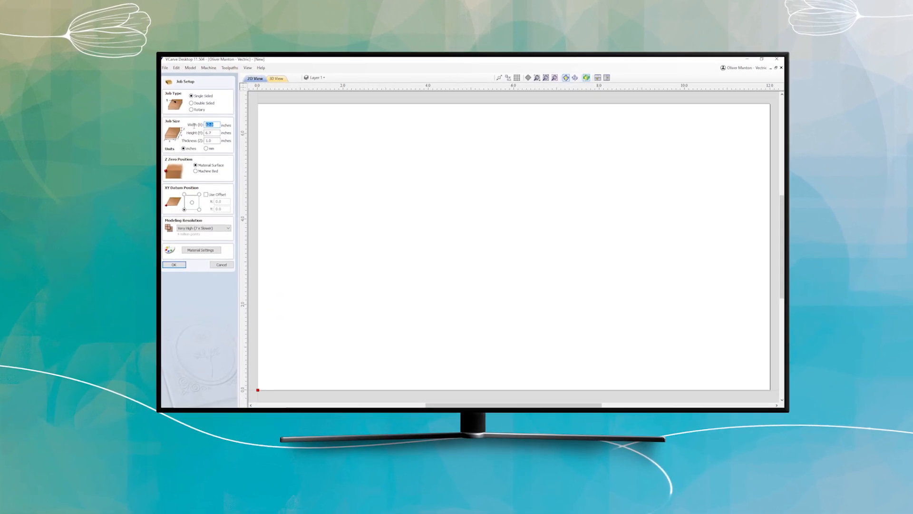
Accept the job setup and place the Engraving Stone clipart from the Easter - Hope and Peace library folder on the job.
left_click(174, 264)
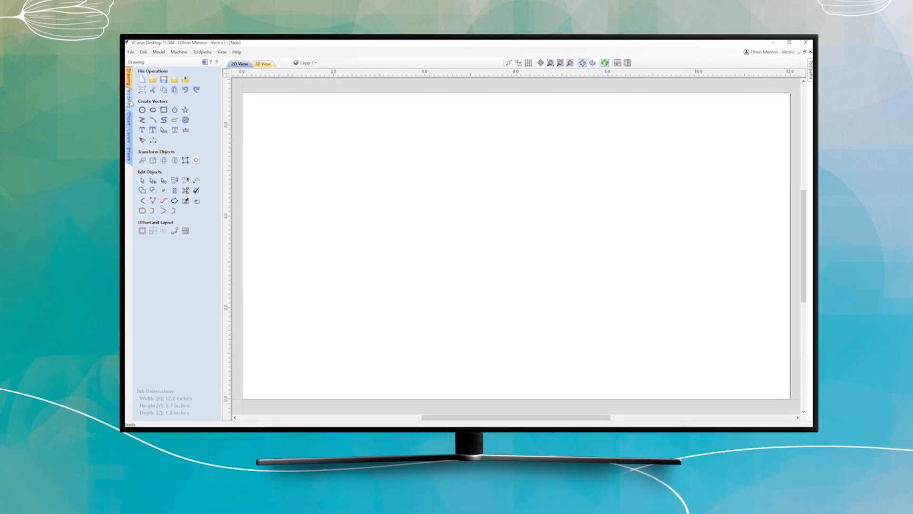
left_click(136, 121)
left_click(136, 94)
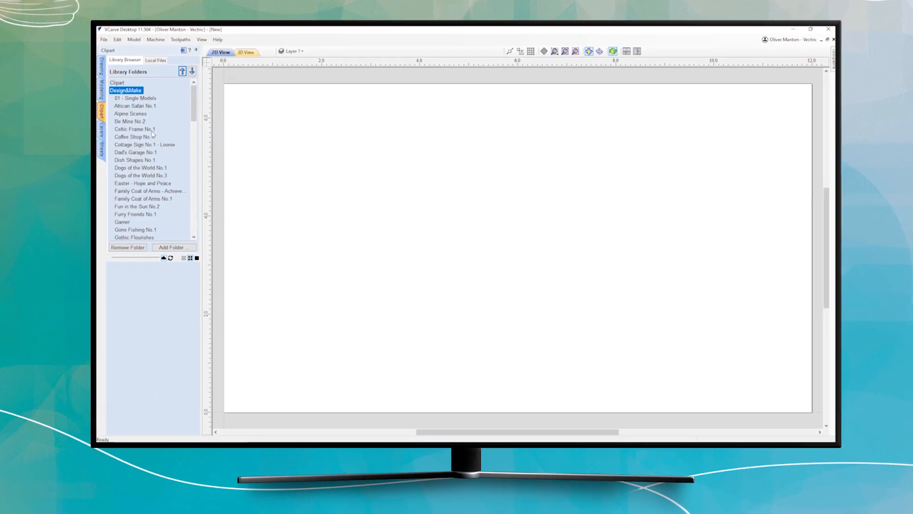
scroll(162, 131, "down", 1)
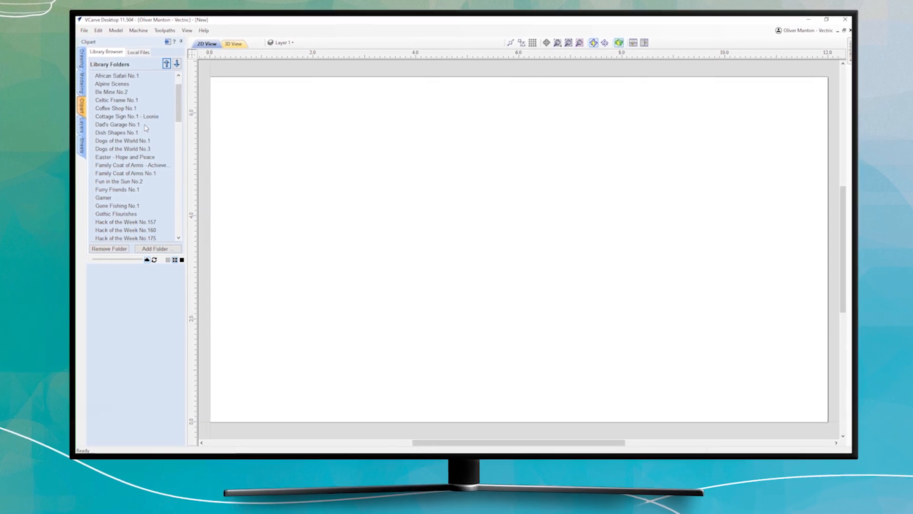
scroll(146, 128, "down", 1)
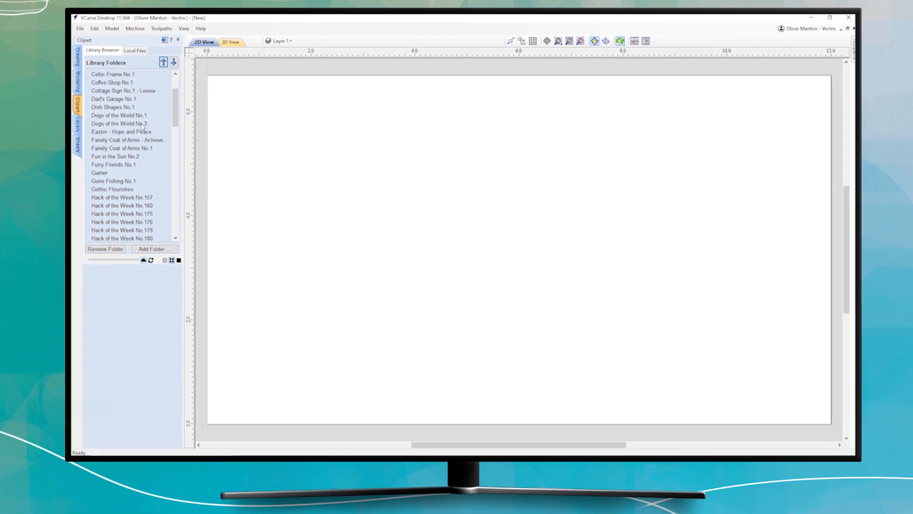
left_click(142, 132)
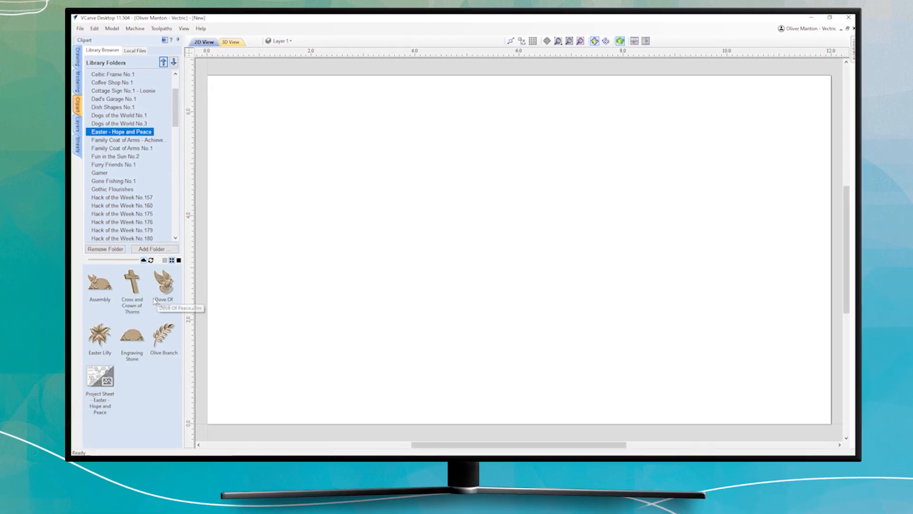
left_click_drag(132, 336, 458, 288)
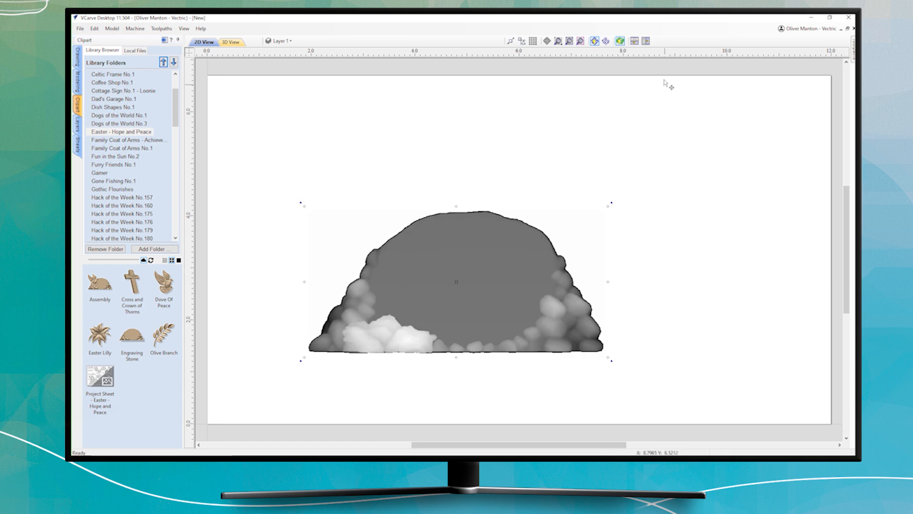
Show the 2D and 3D views side by side and hide the flat base plane around the stone in 3D.
left_click(646, 41)
left_click(620, 41)
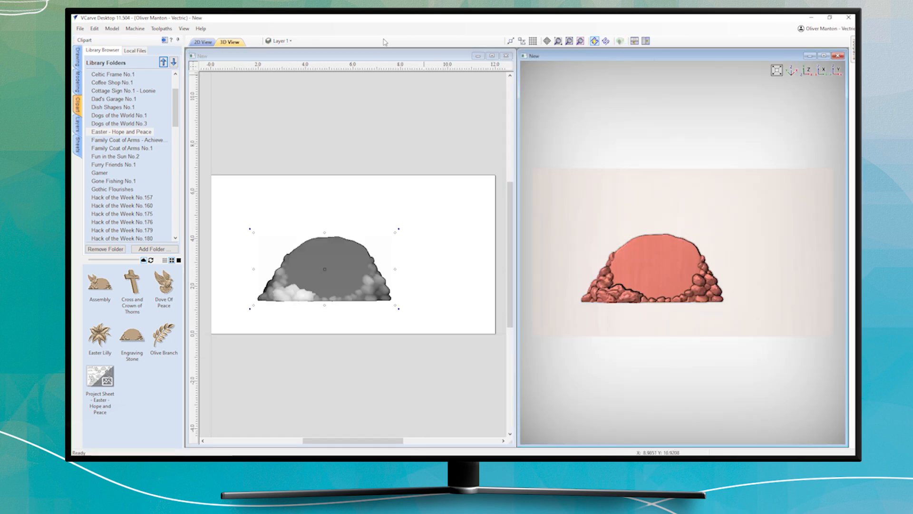
left_click(184, 29)
left_click(212, 75)
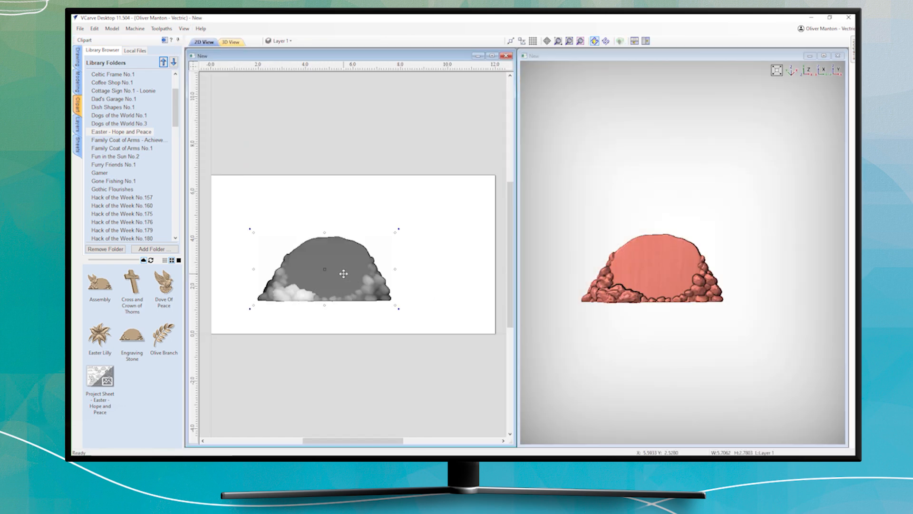
Enlarge the engraving stone to about 9.8 by 4.8 inches and position it along the lower part of the material.
left_click_drag(340, 277, 305, 255)
left_click_drag(360, 283, 494, 327)
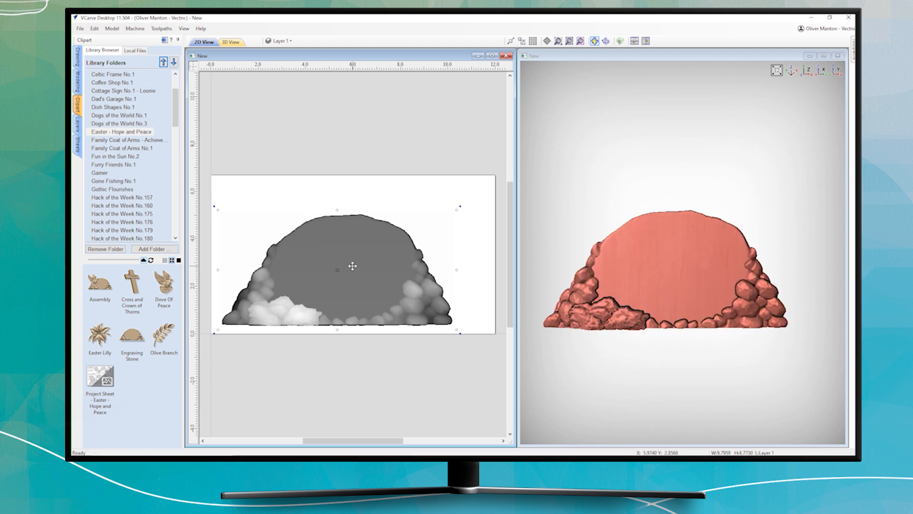
left_click_drag(352, 265, 359, 267)
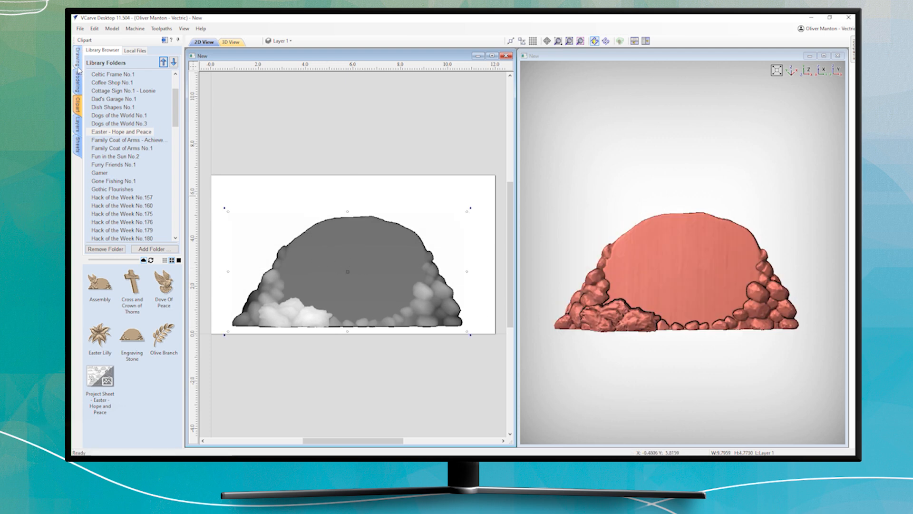
Center the engraving stone horizontally within the material using the Alignment Tools.
left_click(77, 82)
left_click(76, 56)
left_click(154, 152)
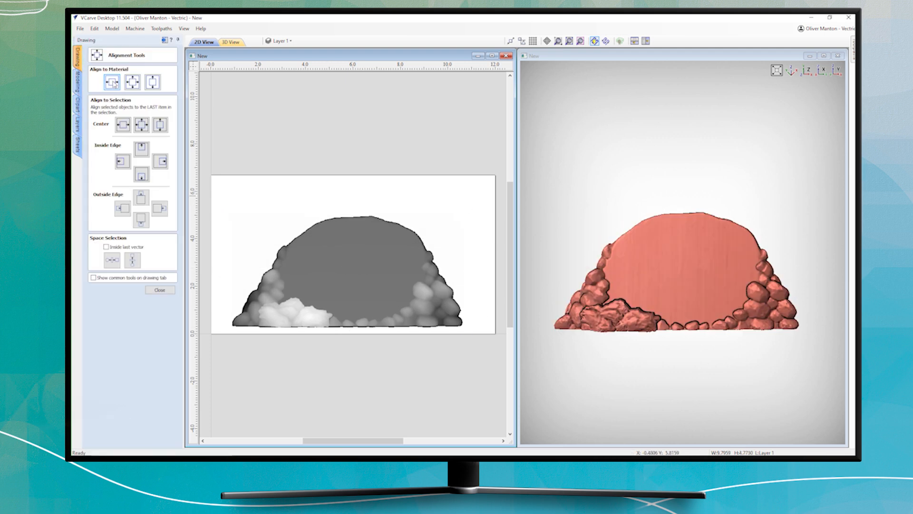
left_click(112, 81)
left_click(263, 157)
left_click(159, 290)
Place the Cross and Crown of Thorns clipart over the stone's left side, sized to about 3.6 by 5.5 inches.
left_click(76, 82)
left_click(76, 105)
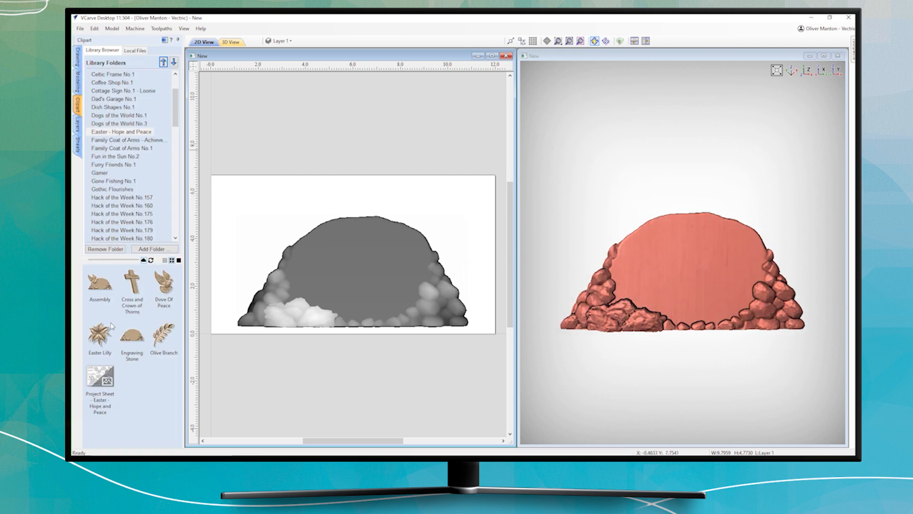
left_click_drag(137, 283, 295, 251)
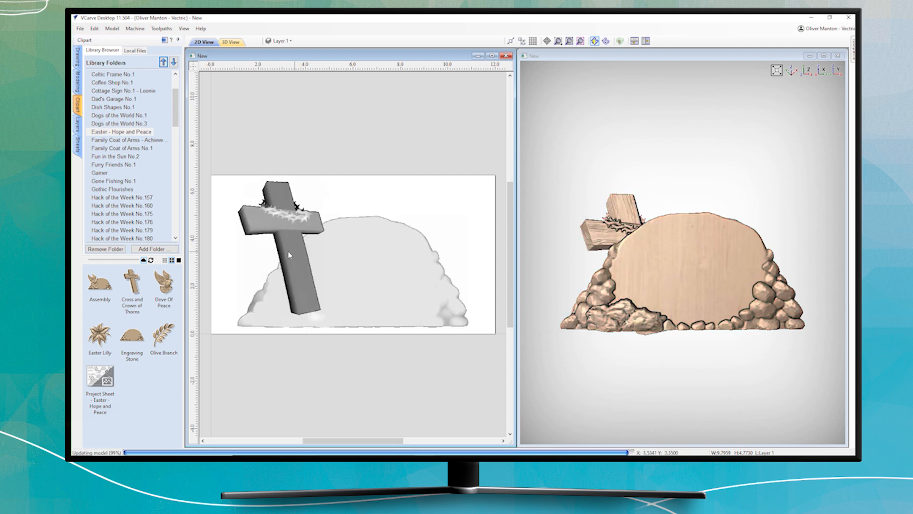
left_click_drag(236, 182, 238, 186)
mouse_move(317, 281)
left_mouse_down()
mouse_move(306, 265)
mouse_move(304, 273)
left_mouse_up()
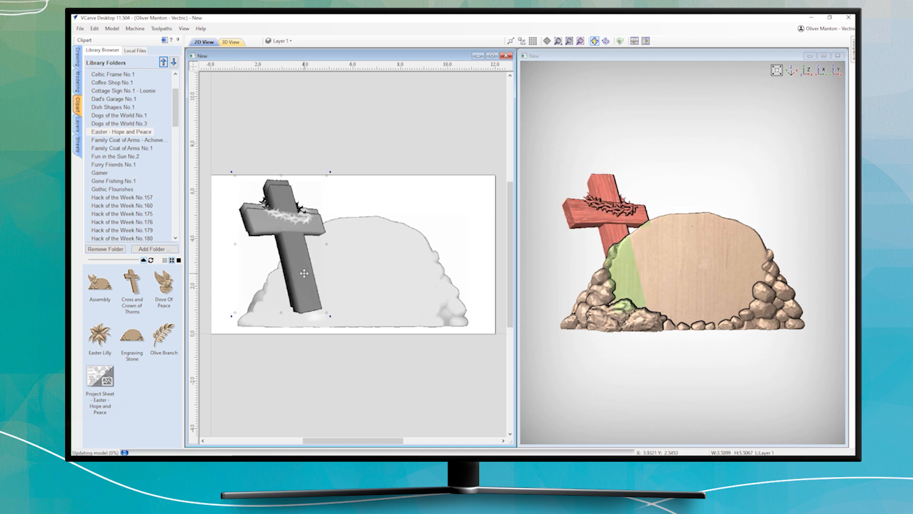
Set the cross component's shape height to 0.4 inches and base height to 0.45 inches, and check it in 3D.
left_click(77, 82)
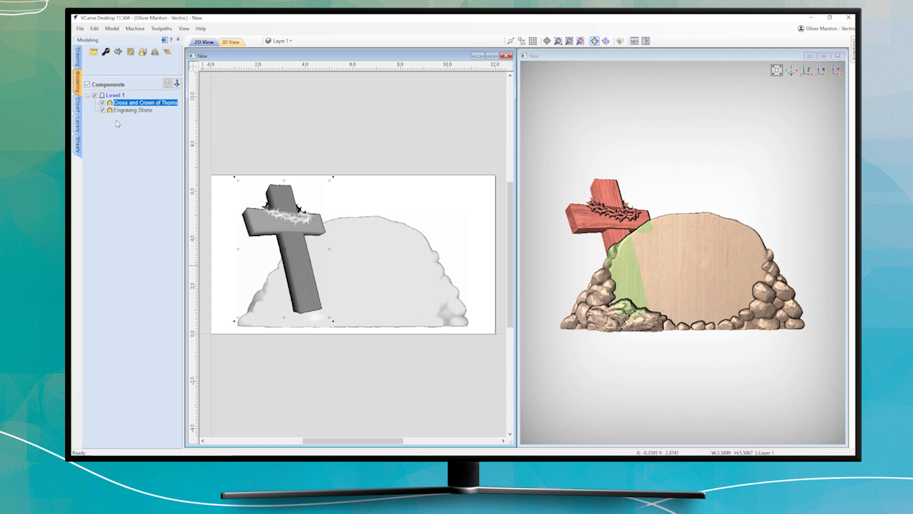
double_click(128, 103)
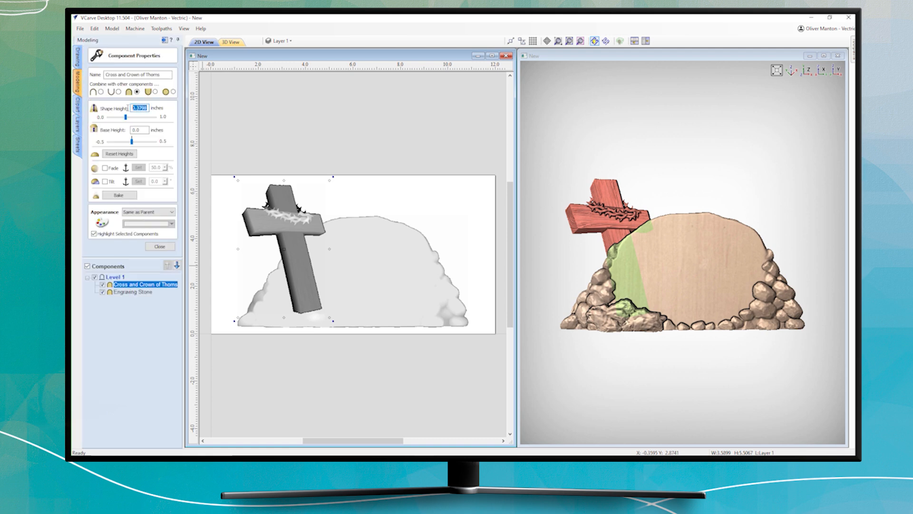
key("Return")
type("45")
key("Return")
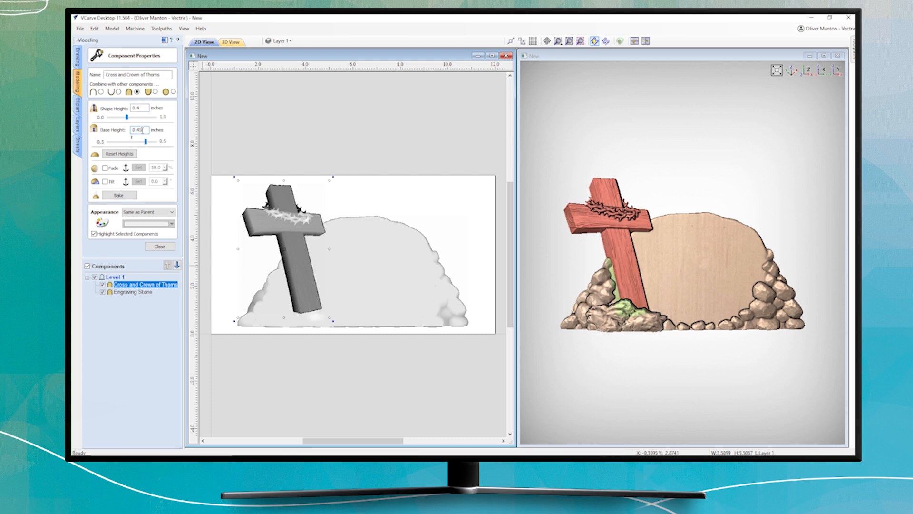
key("Return")
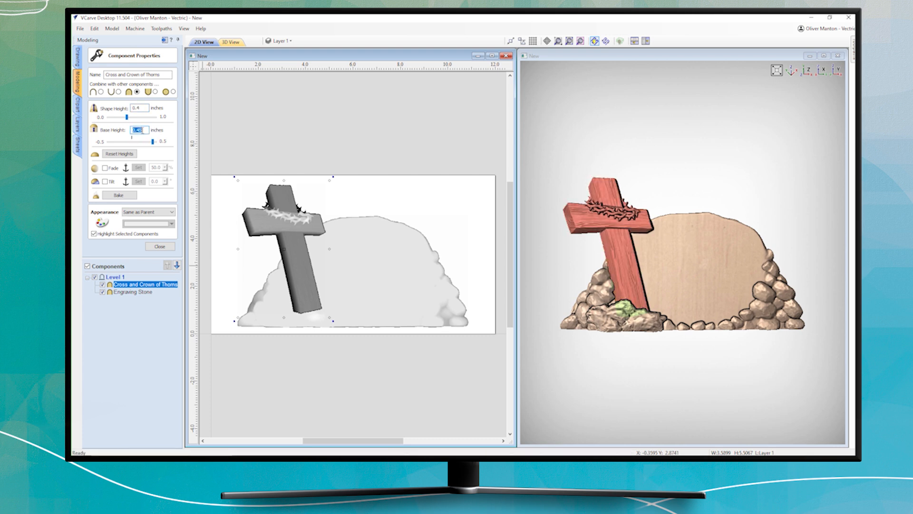
left_click(407, 122)
left_click_drag(741, 270, 686, 259)
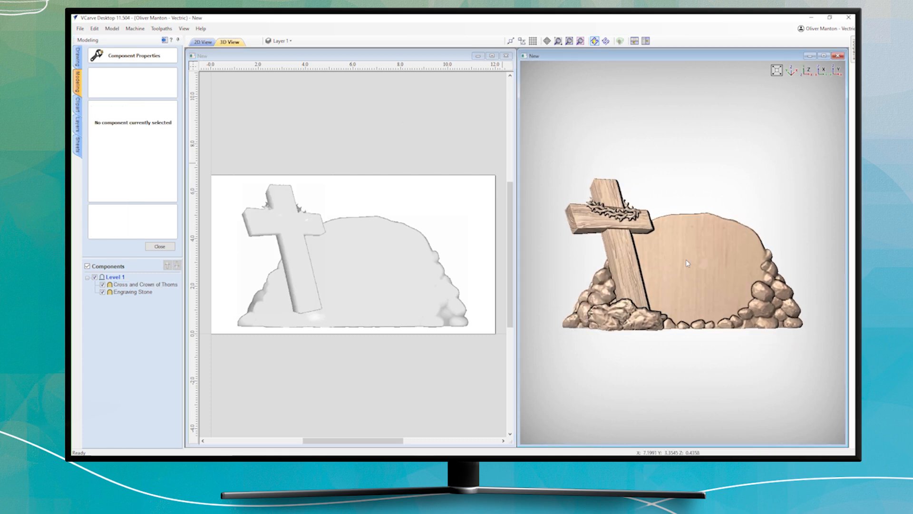
Select the Cross and Crown of Thorns component and hide it.
left_click(303, 177)
left_click(287, 234)
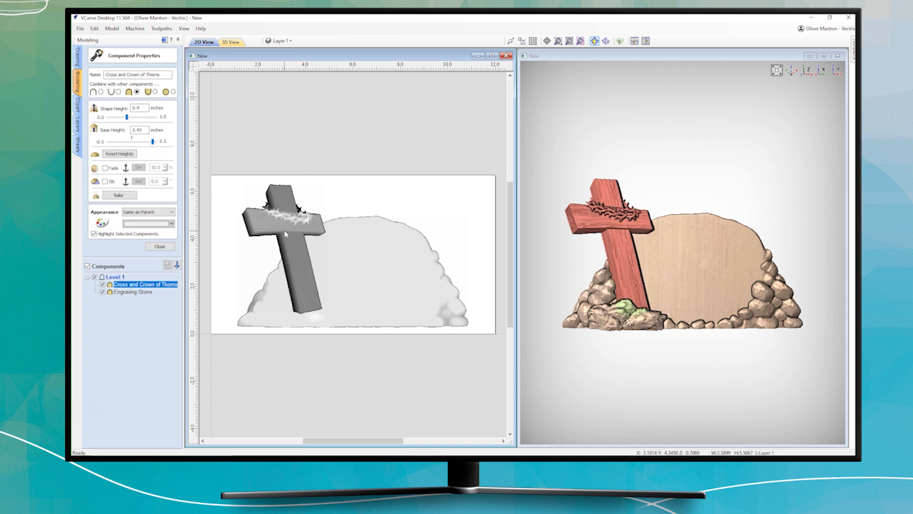
left_click(102, 284)
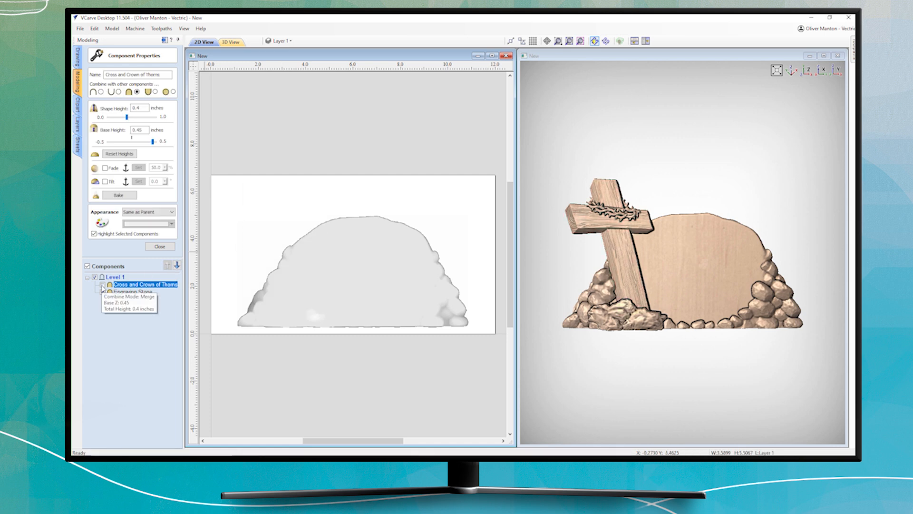
Place the Dove Of Peace clipart over the stone's upper left, sized to about 4.1 by 5.3 inches.
left_click(78, 106)
left_click_drag(131, 283, 308, 261)
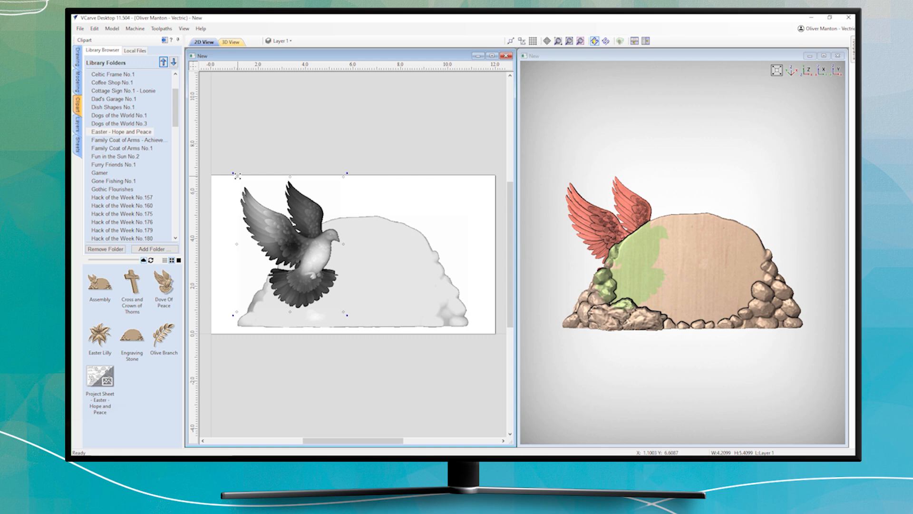
key("Right")
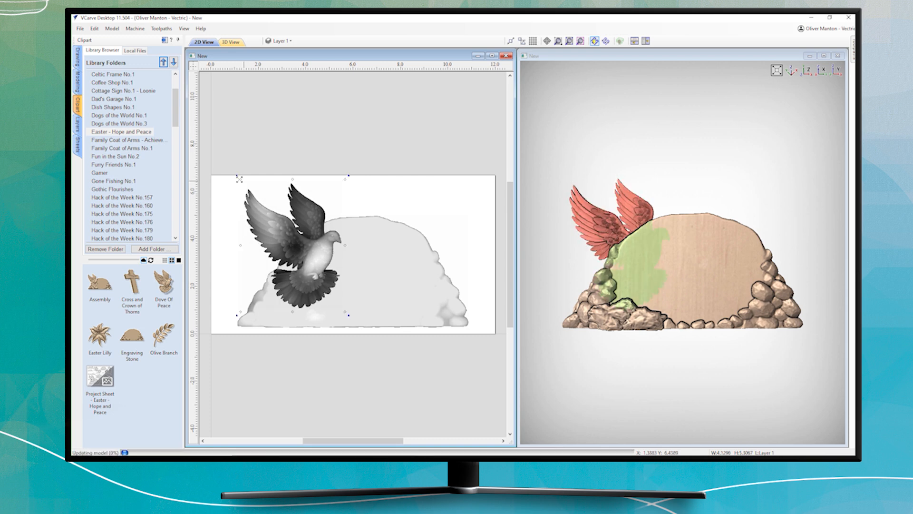
left_click_drag(238, 176, 239, 179)
key("Up")
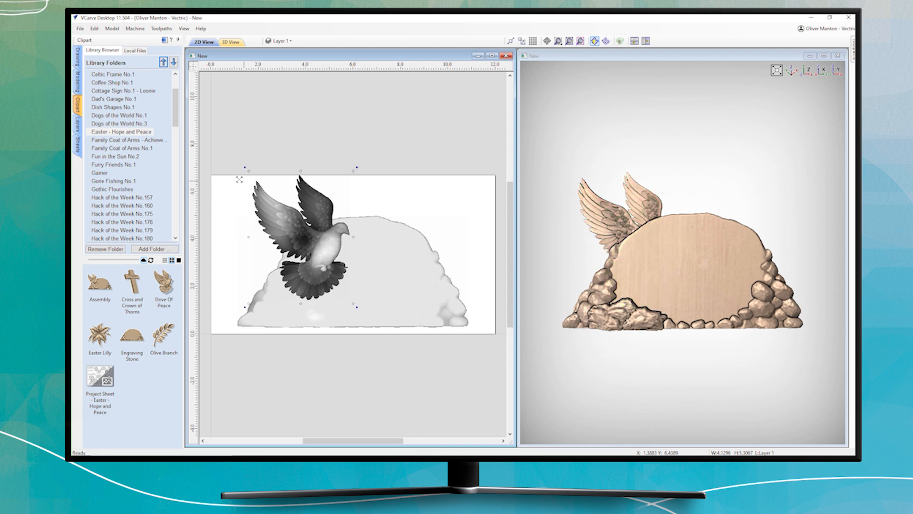
key("Up")
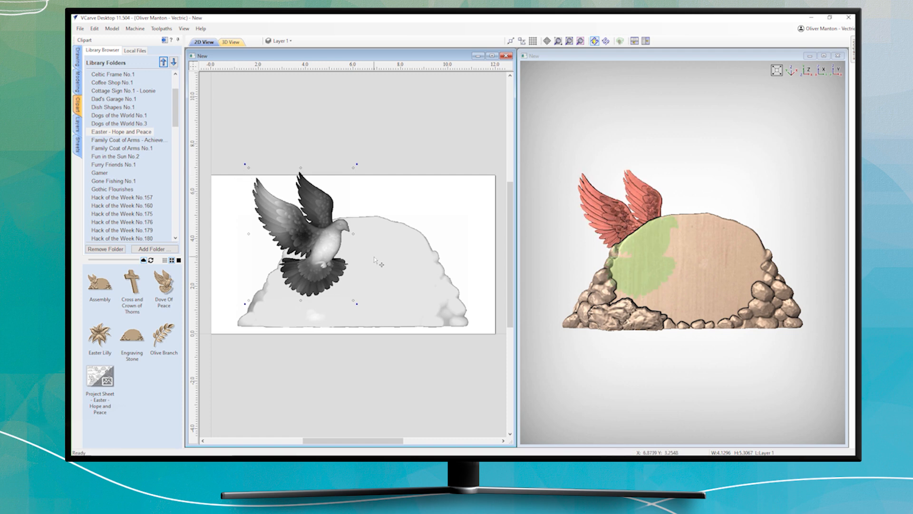
Nudge the engraving stone slightly down, shrink the dove to about 4.0 by 5.2 inches and nudge it down.
key("Delete")
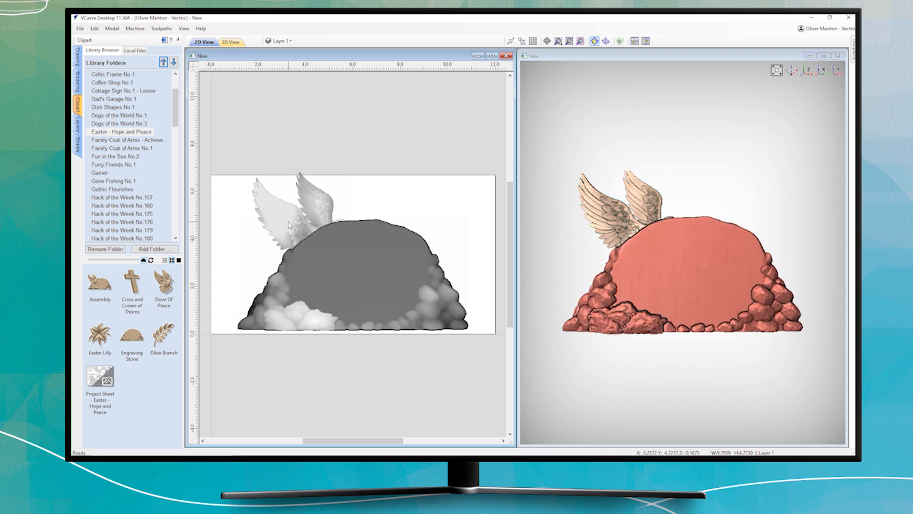
key("ctrl+z")
left_click_drag(248, 168, 253, 174)
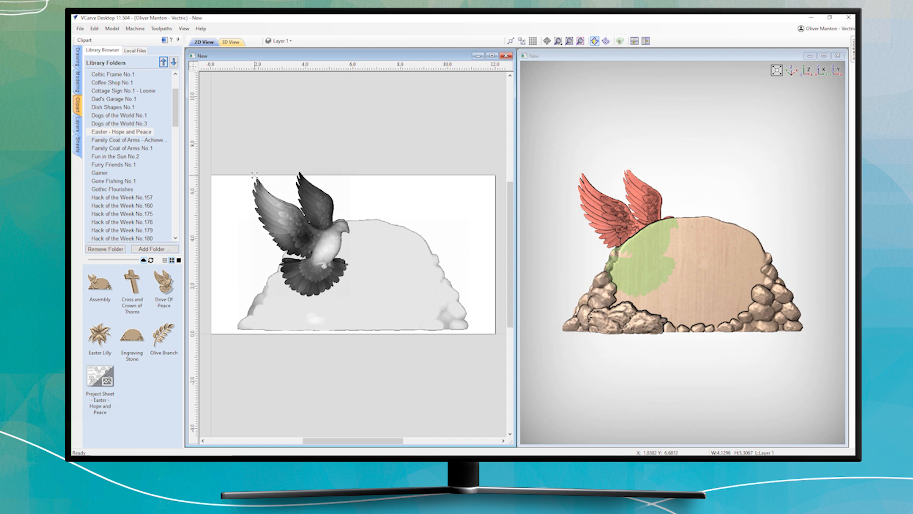
key("Down")
key("Down")
key("Down")
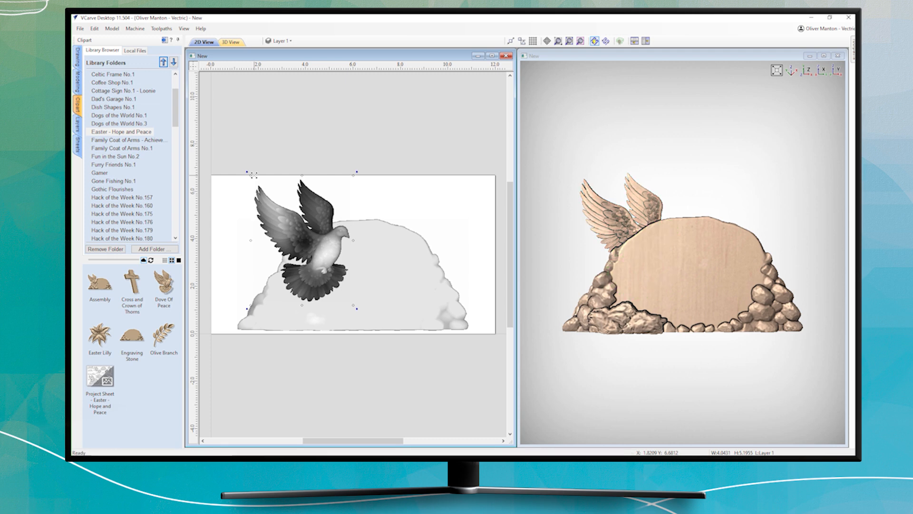
Set the dove component's shape height to 0.4 inches and base height to 0.5 inches, and check it in 3D.
left_click(78, 83)
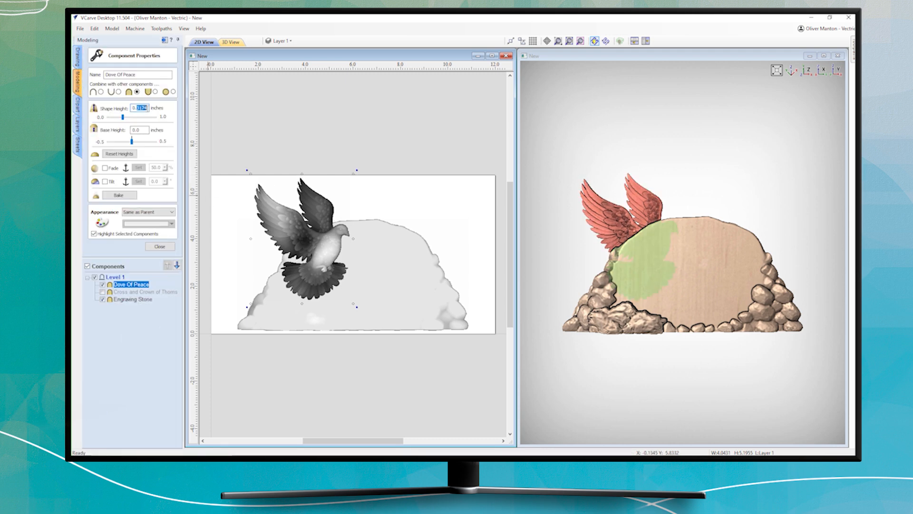
key("Return")
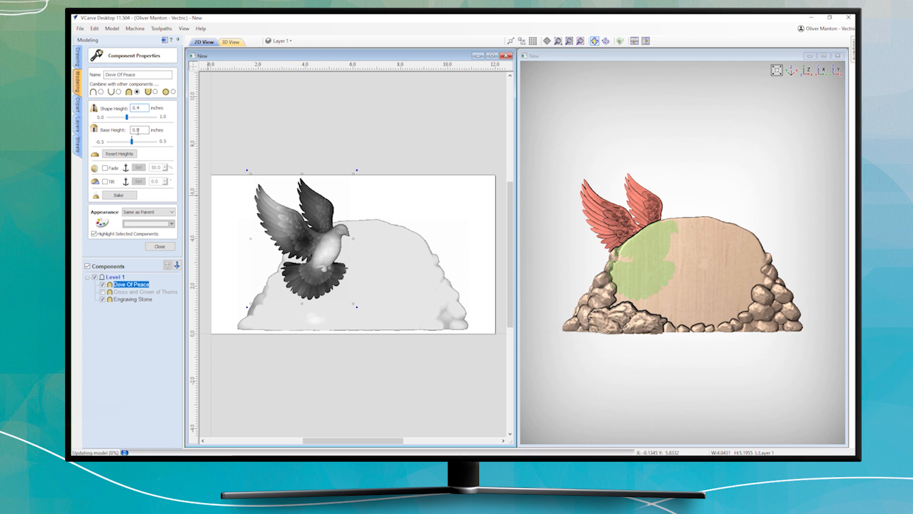
left_click_drag(137, 131, 148, 130)
type("5")
key("Return")
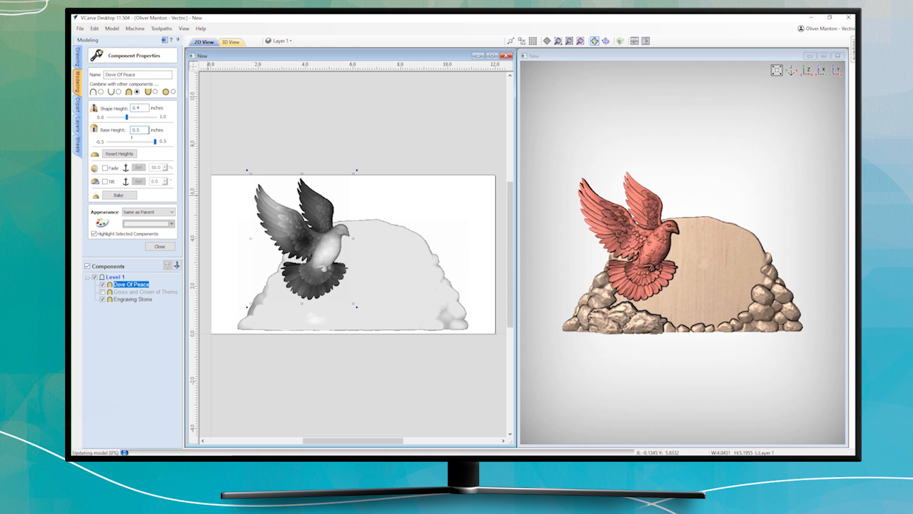
left_click(639, 134)
left_click(640, 134)
left_click_drag(675, 261, 665, 245)
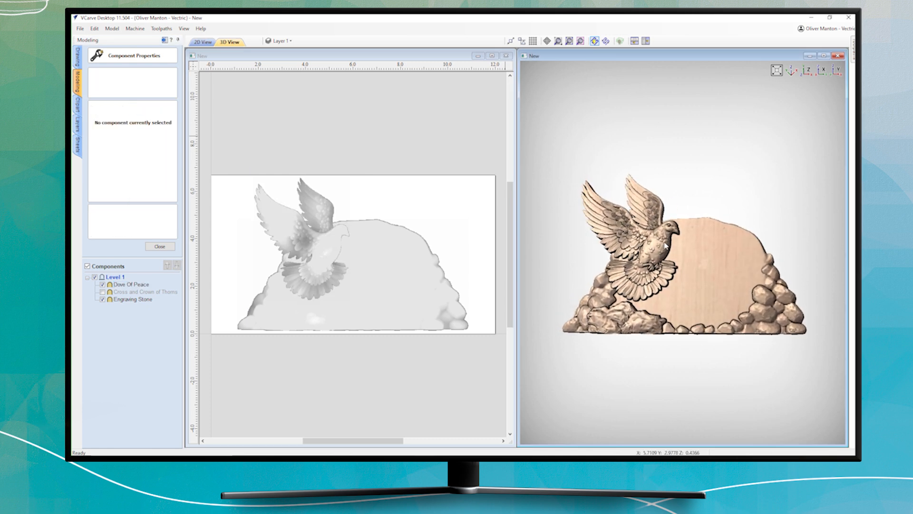
left_click(807, 71)
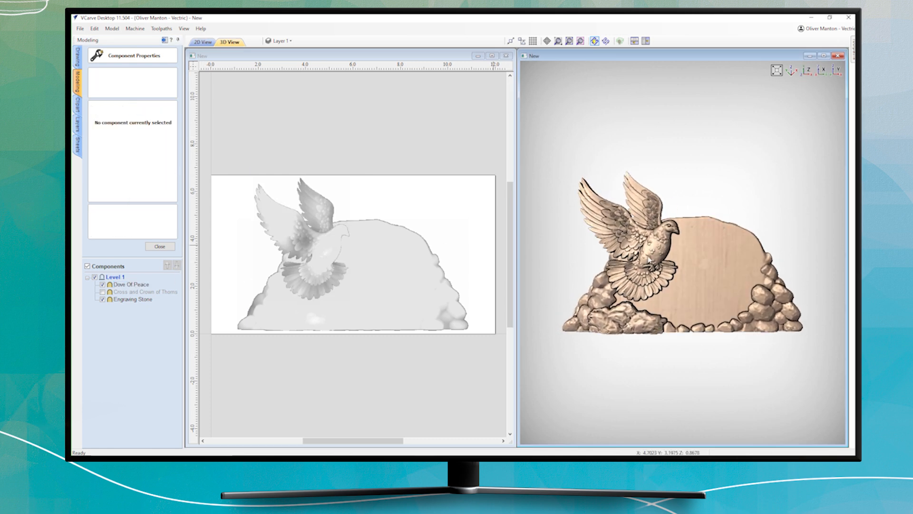
Create an auto-layout text block reading "Love", "Hope" and "& Joy" on three lines in Baskerville Old Face.
left_click(77, 56)
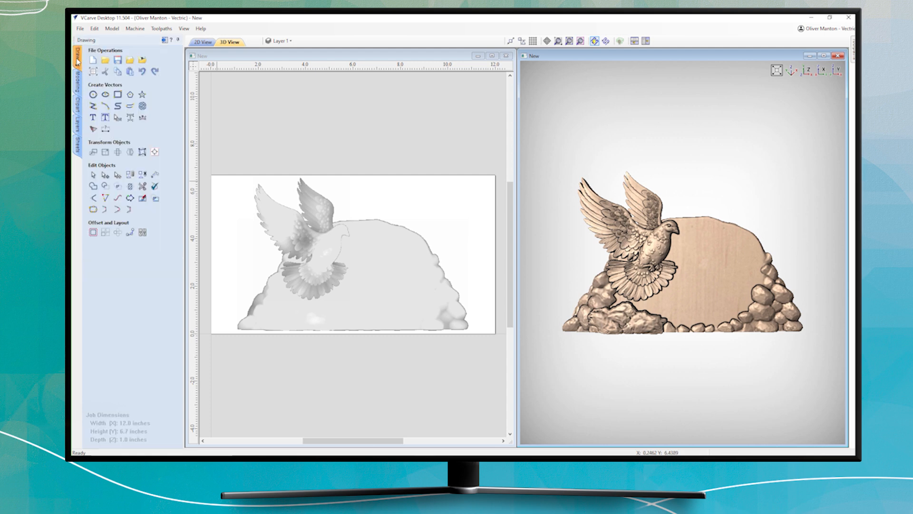
left_click(105, 118)
type("Love")
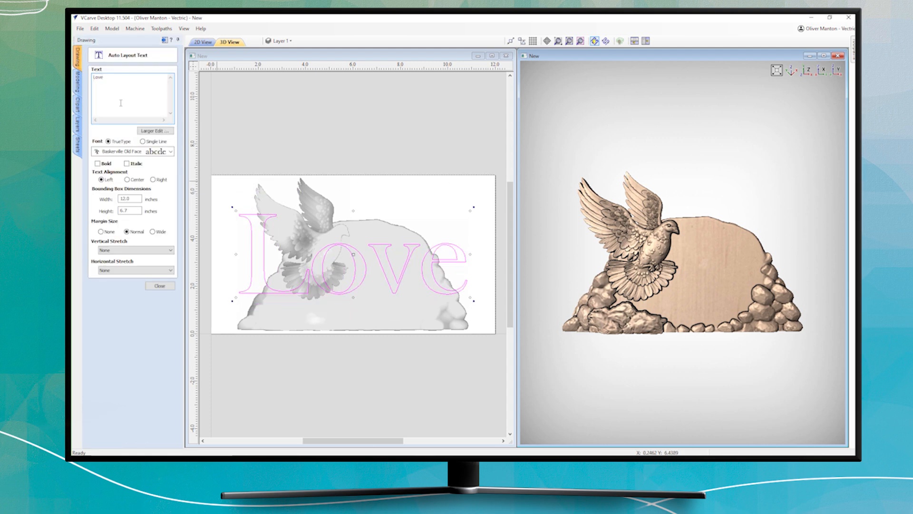
key("Return")
type("Hope ")
type("& J")
type("oy")
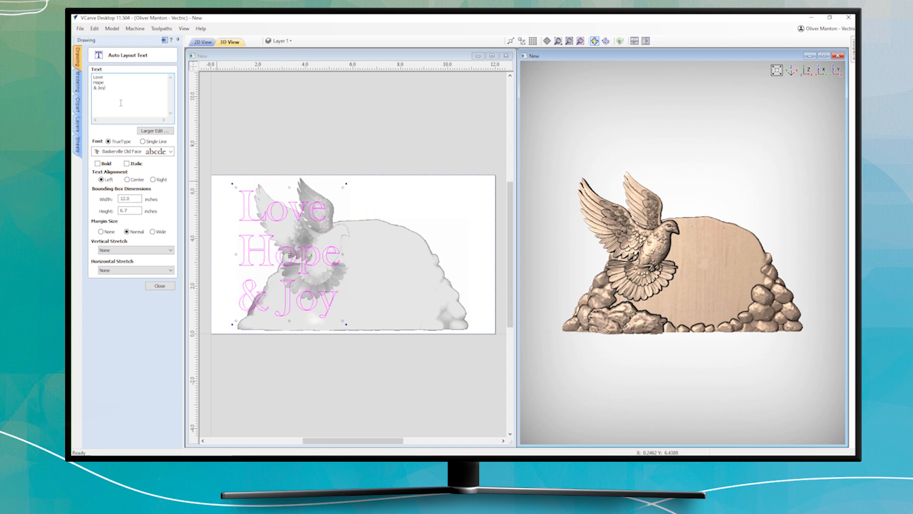
left_click(160, 286)
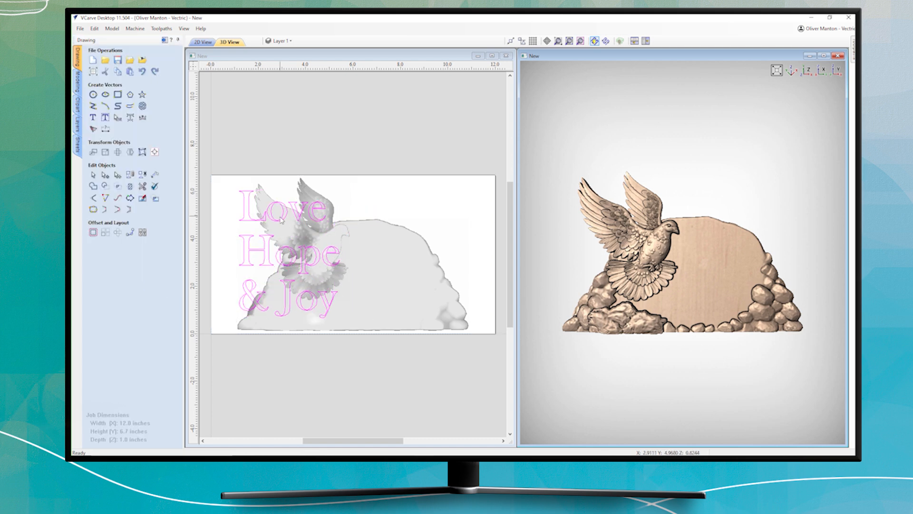
Scale the text block down onto the stone's face beside the dove and break it into separate lines.
left_click_drag(238, 190, 381, 245)
right_click(381, 244)
left_click(425, 353)
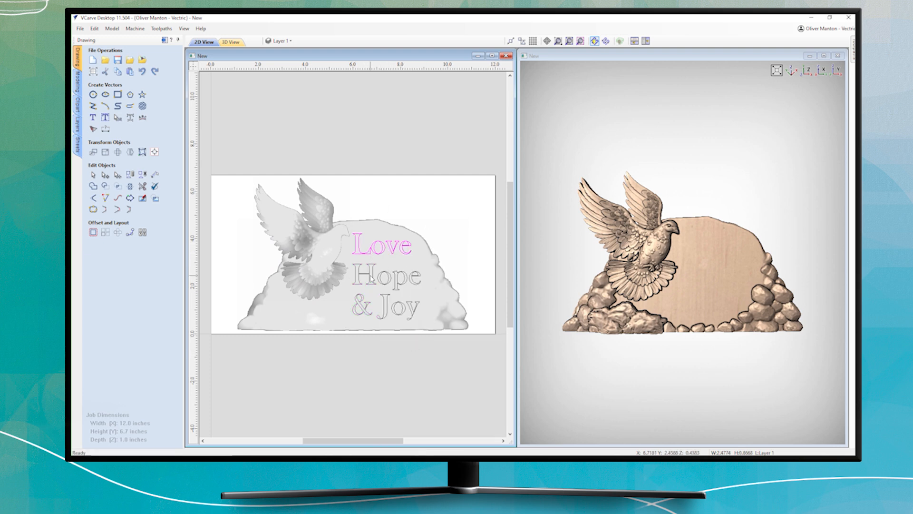
Set the fading of non-selected component bitmaps to 0 %.
right_click(322, 315)
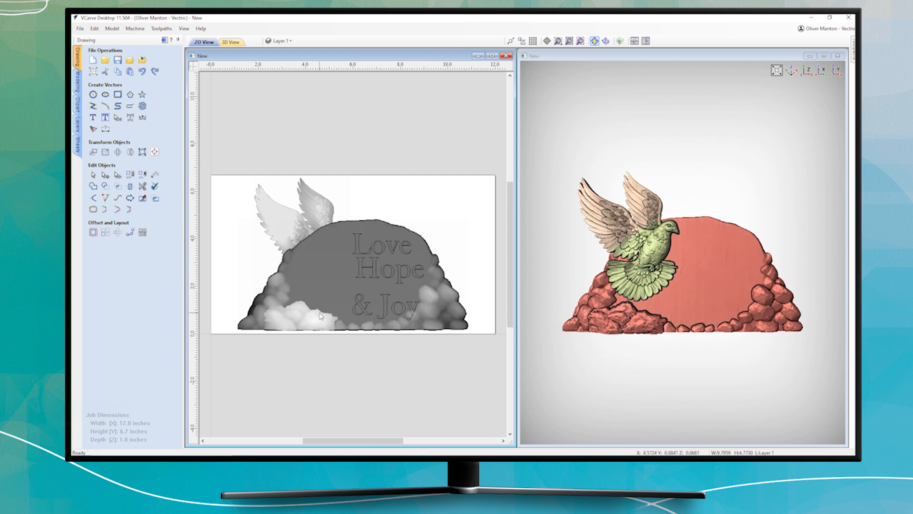
left_click(354, 388)
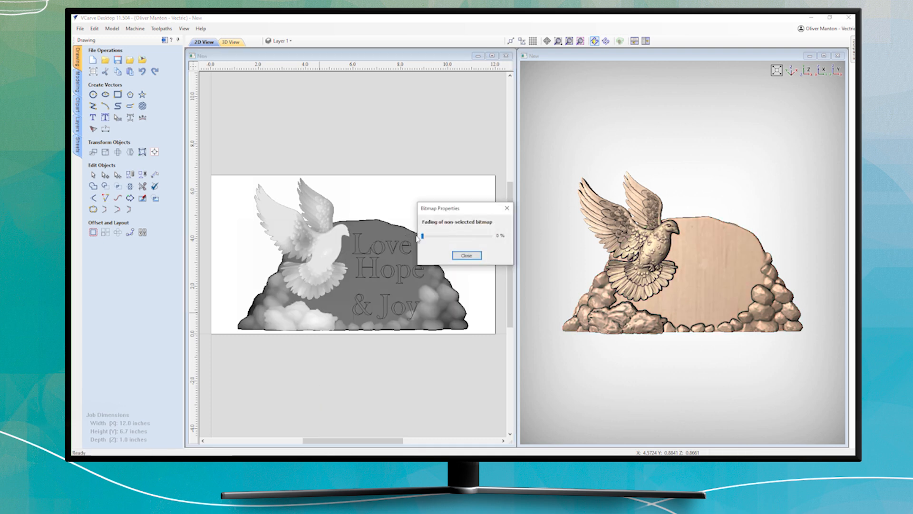
Adjust the "Hope" line close beneath "Love" and shrink it slightly.
scroll(416, 269, "up", 2)
left_click(357, 265)
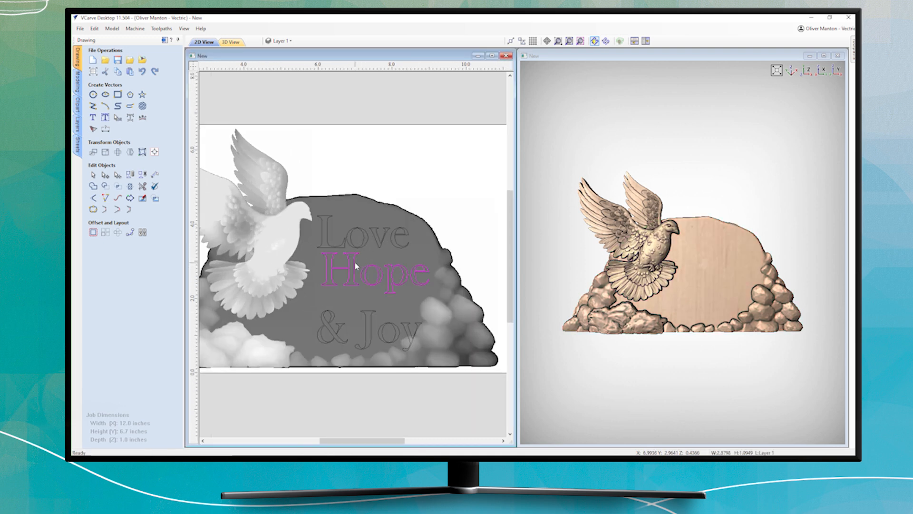
left_click(351, 268)
left_click(349, 269)
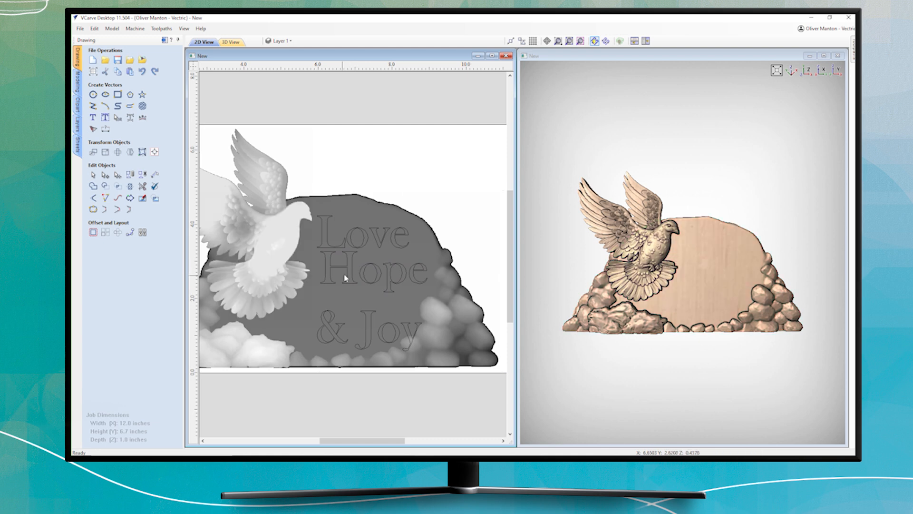
left_click_drag(430, 250, 426, 257)
Shrink "Love" to about 1.70 by 0.58 inches and set its lower-left corner against the upper-right serif of the "H" in "Hope".
left_click(353, 246)
left_click(351, 244)
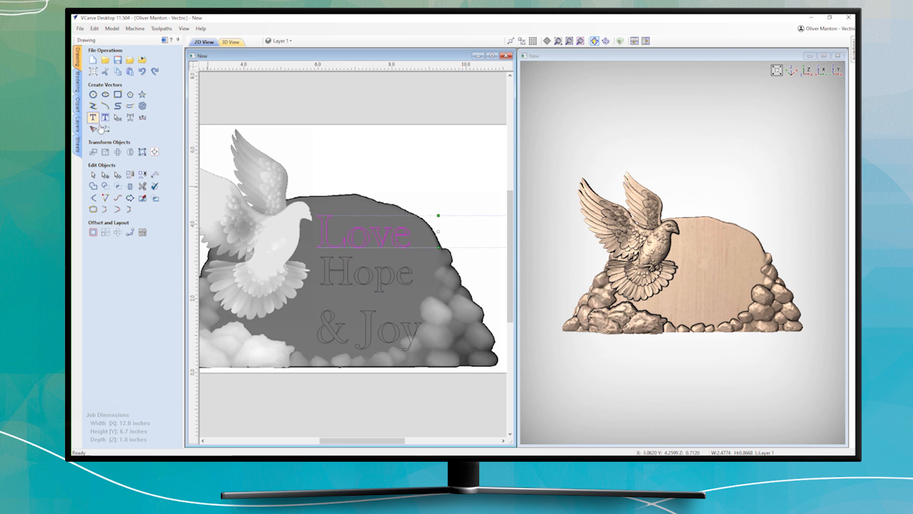
left_click_drag(316, 213, 346, 225)
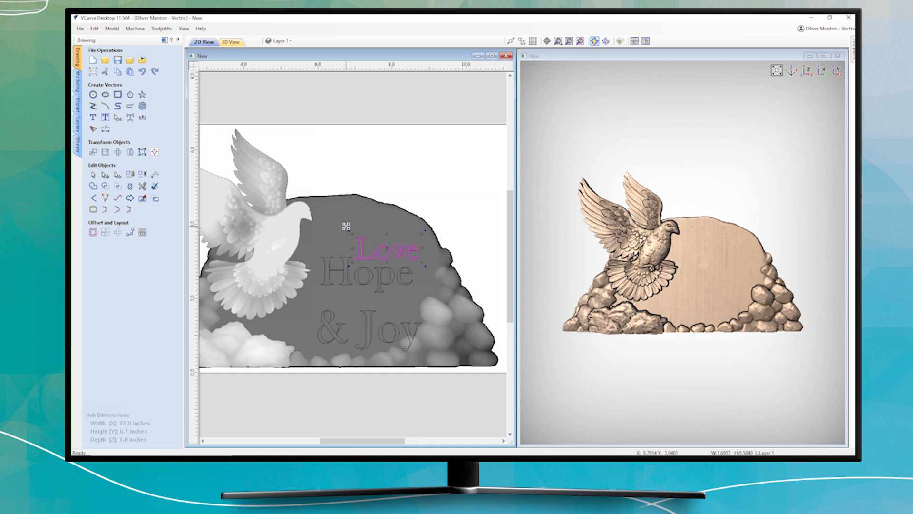
scroll(346, 226, "up", 4)
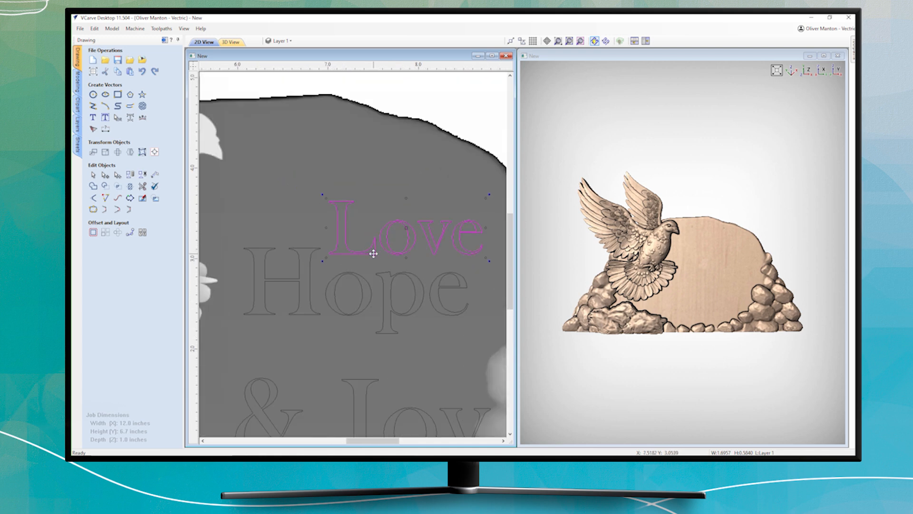
scroll(304, 256, "up", 3)
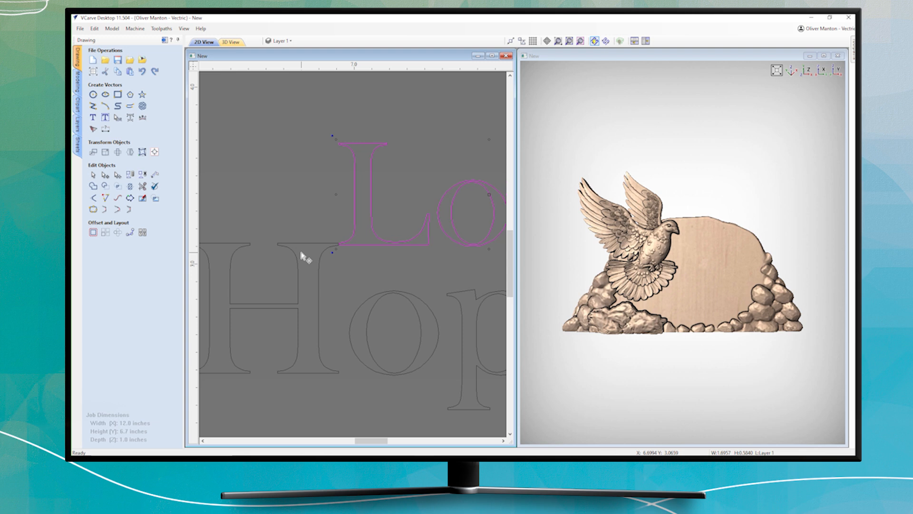
scroll(349, 241, "up", 4)
scroll(316, 255, "up", 2)
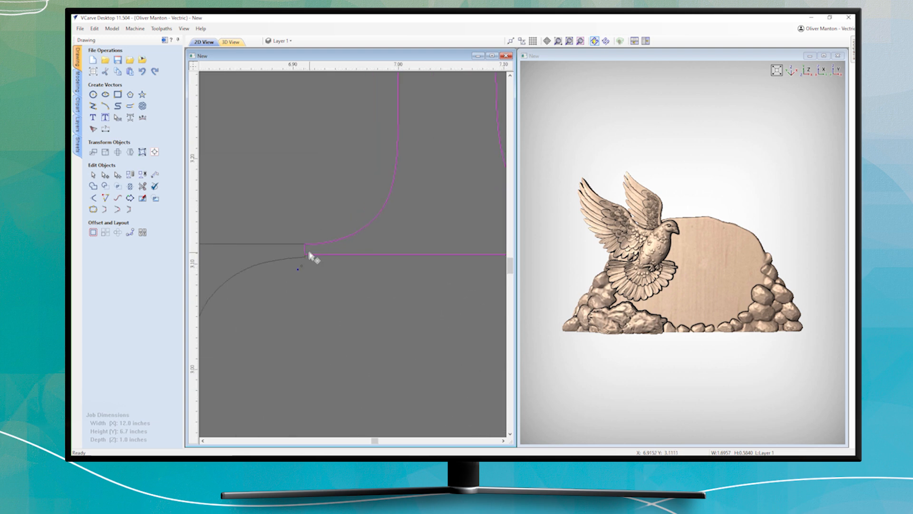
key("F6")
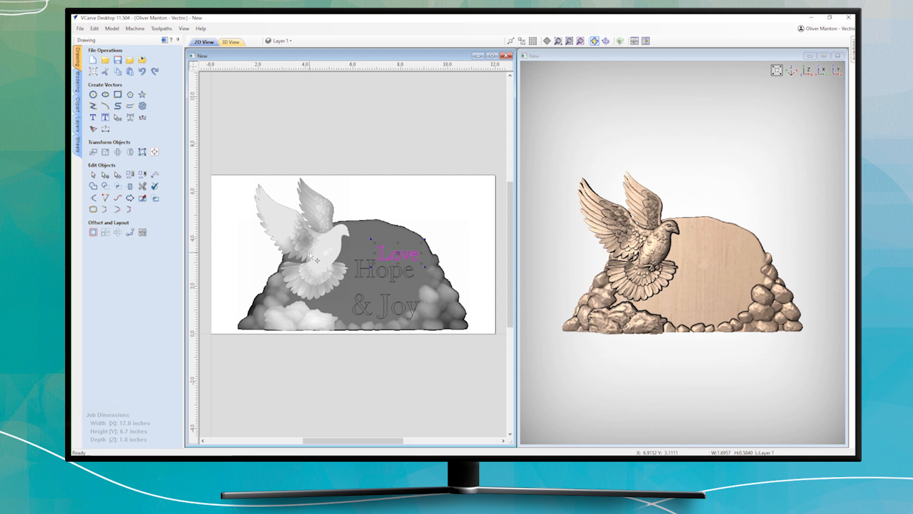
Shrink "Love" to about 1.59 by 0.55 inches and align its right end with the end of "Hope".
scroll(418, 251, "up", 5)
mouse_move(419, 227)
left_mouse_down()
mouse_move(408, 228)
mouse_move(416, 226)
left_mouse_up()
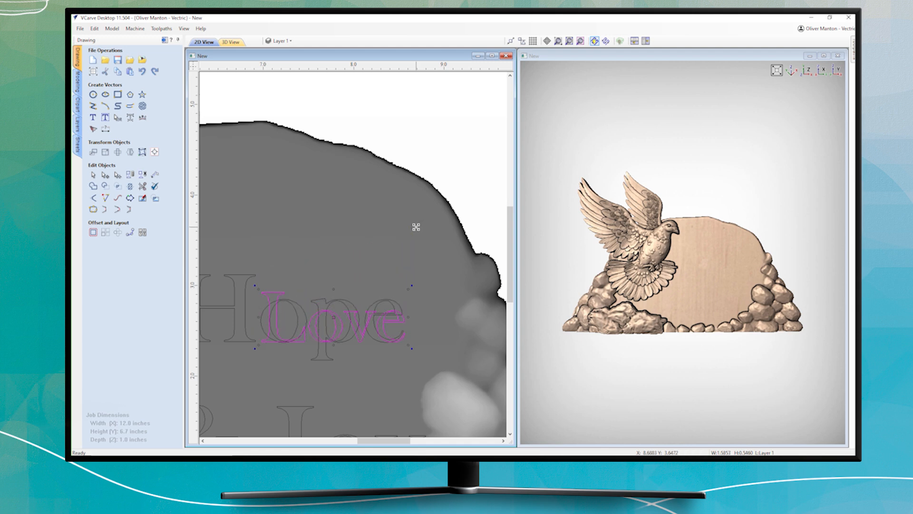
scroll(402, 321, "up", 3)
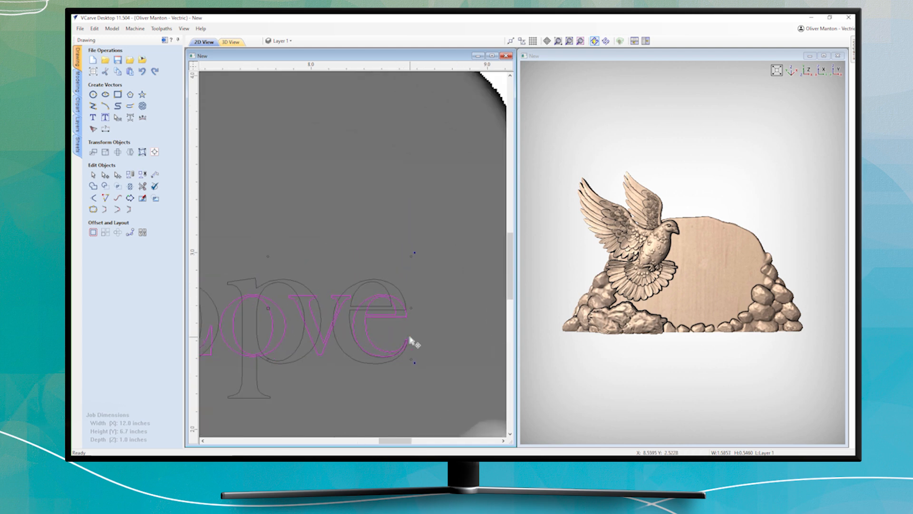
scroll(401, 358, "up", 3)
scroll(391, 306, "up", 3)
key("F3")
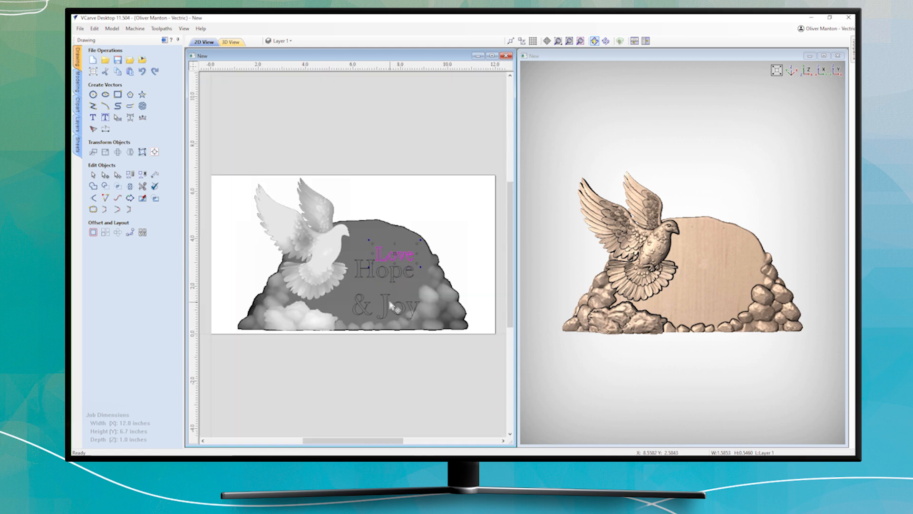
scroll(406, 253, "up", 5)
key("F3")
Convert the "& Joy" text line to curves.
right_click(363, 307)
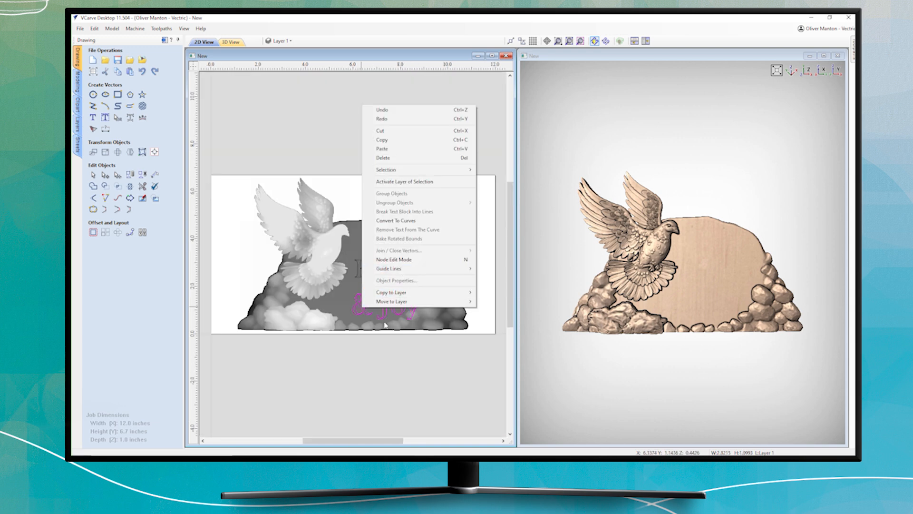
left_click(382, 320)
left_click(360, 316)
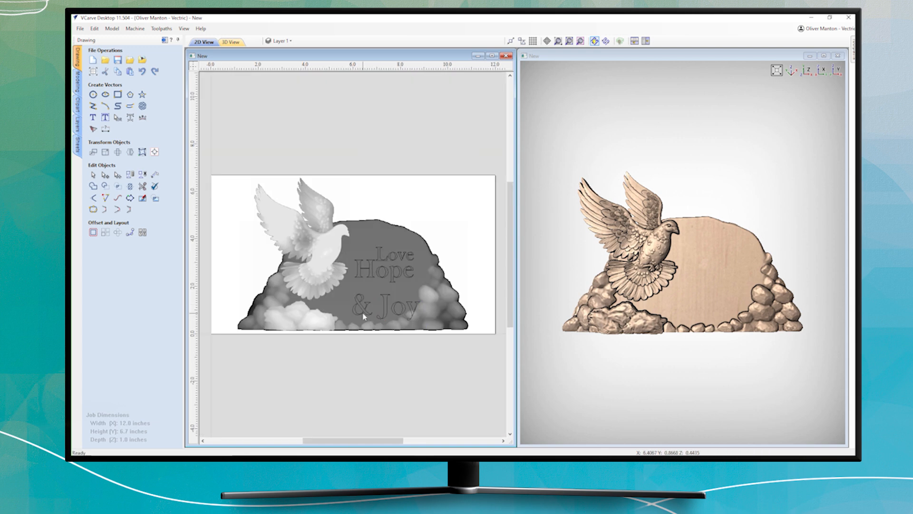
right_click(364, 315)
left_click(375, 397)
Place the "&" under the "H" of "Hope", and size "Joy" to about 1.45 by 0.88 inches, aligned with the right end of "Hope".
left_click(364, 314)
left_click(422, 295)
left_click(381, 307)
scroll(421, 291, "up", 3)
left_click_drag(419, 292, 408, 311)
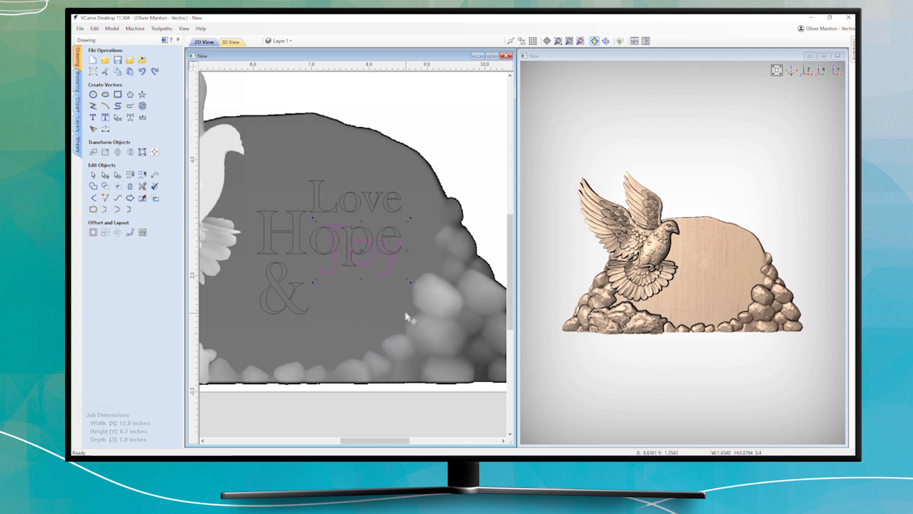
scroll(406, 257, "up", 5)
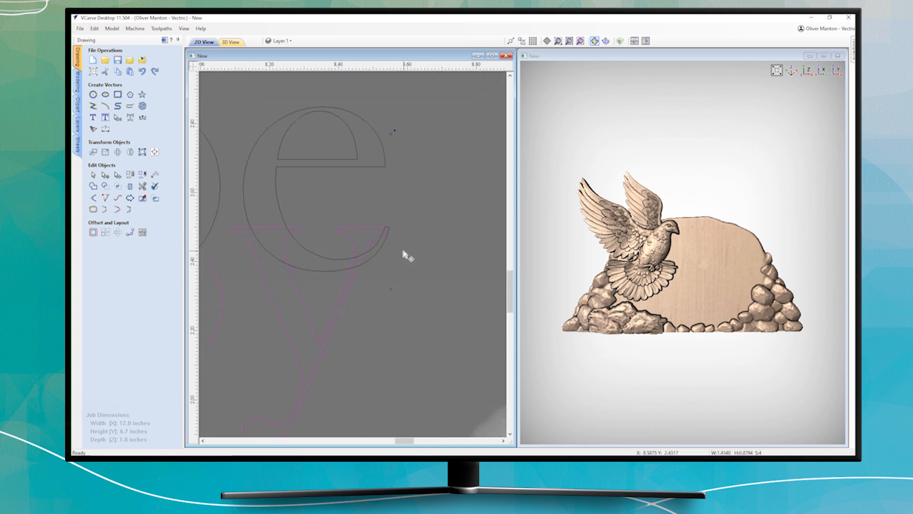
scroll(394, 233, "up", 4)
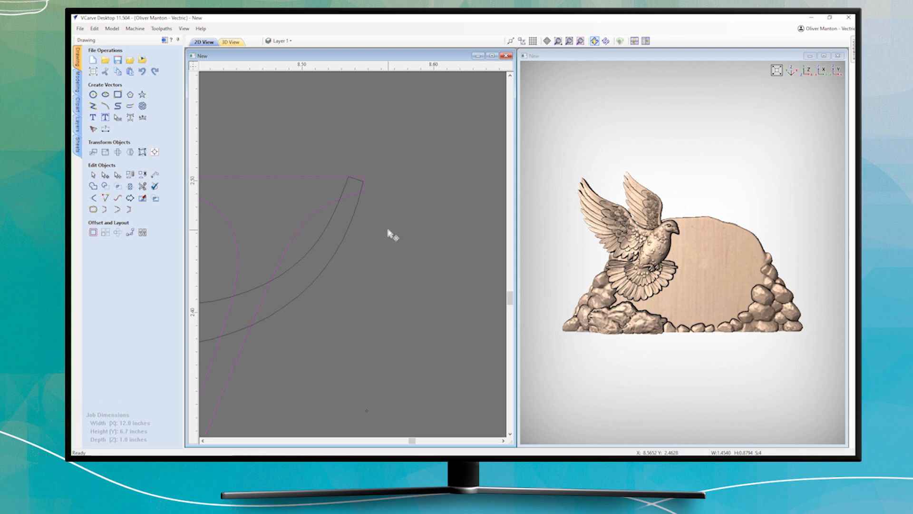
key("F3")
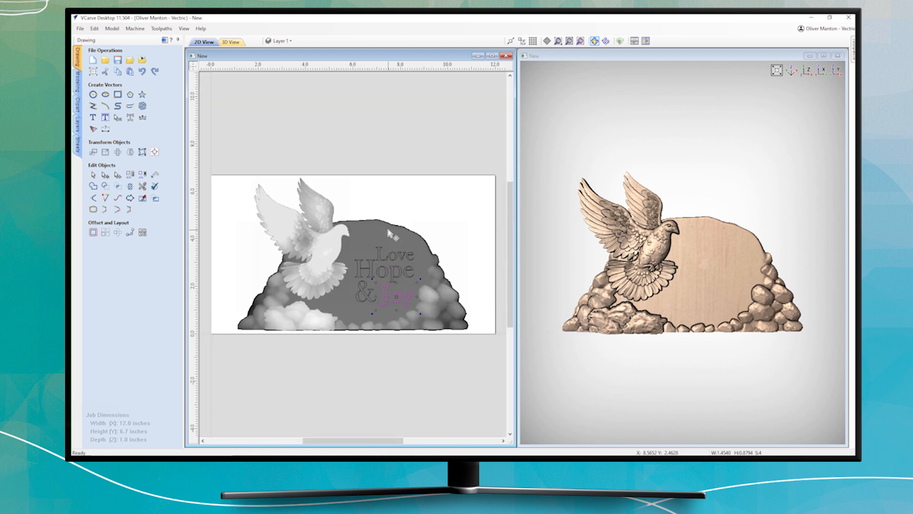
Enlarge "Joy" to about 1.68 by 1.02 inches beneath "Hope", keeping its right end aligned.
left_click_drag(375, 309, 375, 310)
scroll(409, 294, "up", 5)
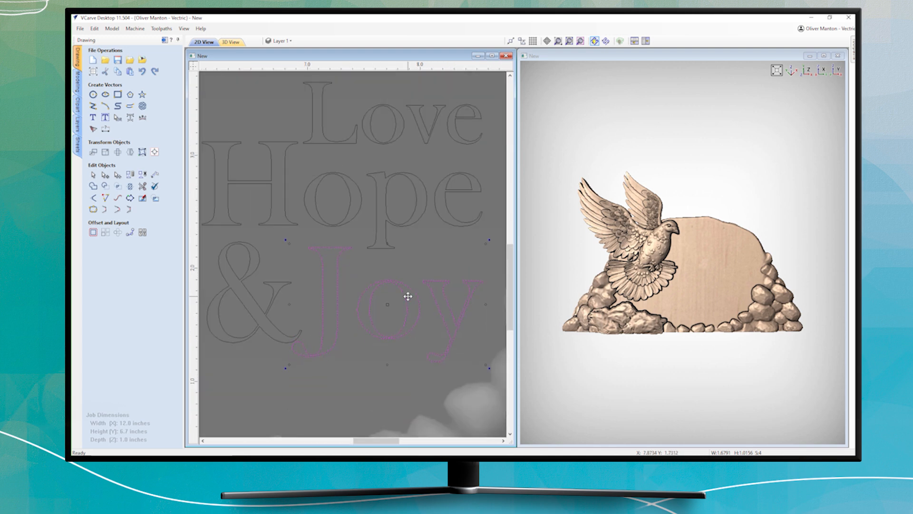
key("F3")
Shrink the "&" to about 0.78 by 0.83 inches and fit it between "Joy" and the left end of "Hope".
left_click_drag(347, 284, 375, 306)
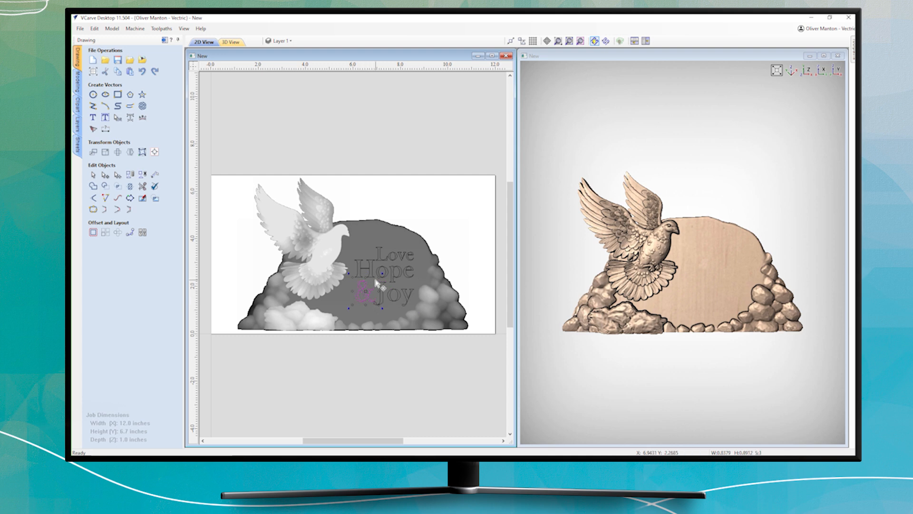
left_click(370, 297)
left_click(351, 289)
scroll(361, 291, "up", 3)
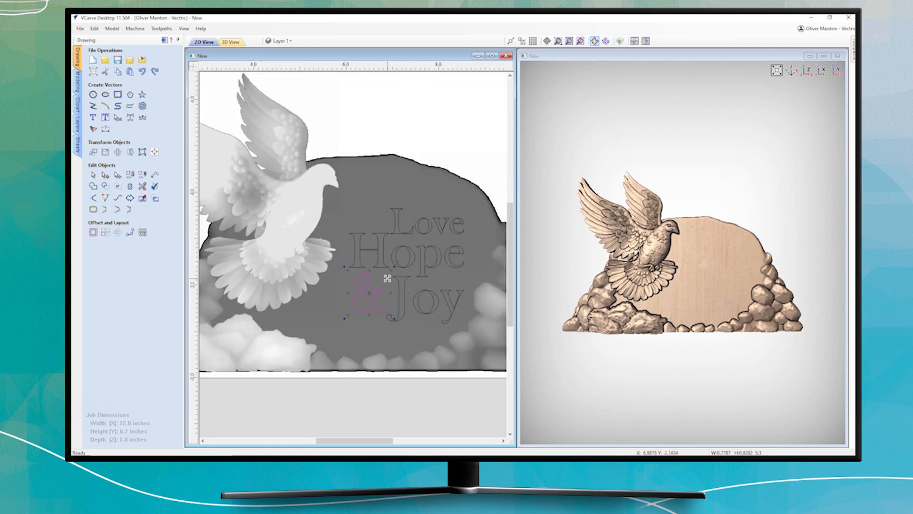
Select the "Love" line and shrink it slightly from its upper-left corner.
left_click(374, 203)
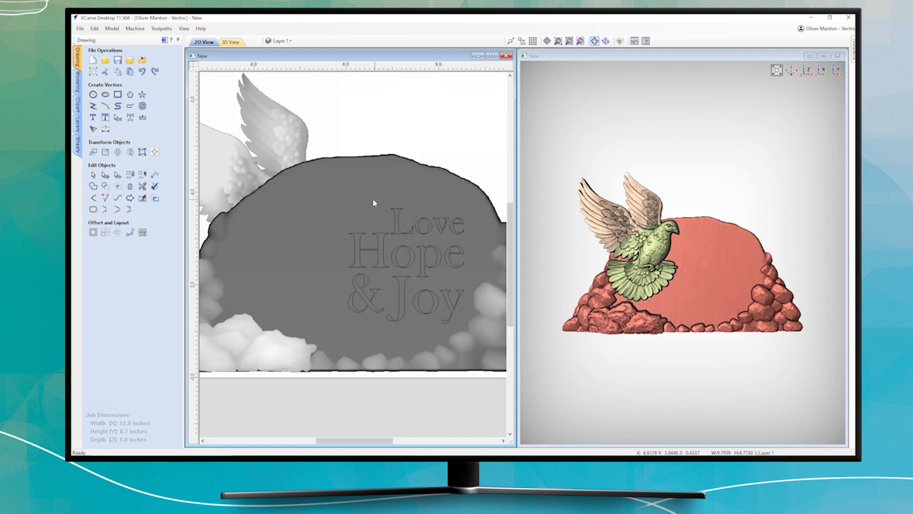
left_click(398, 222)
scroll(400, 221, "up", 1)
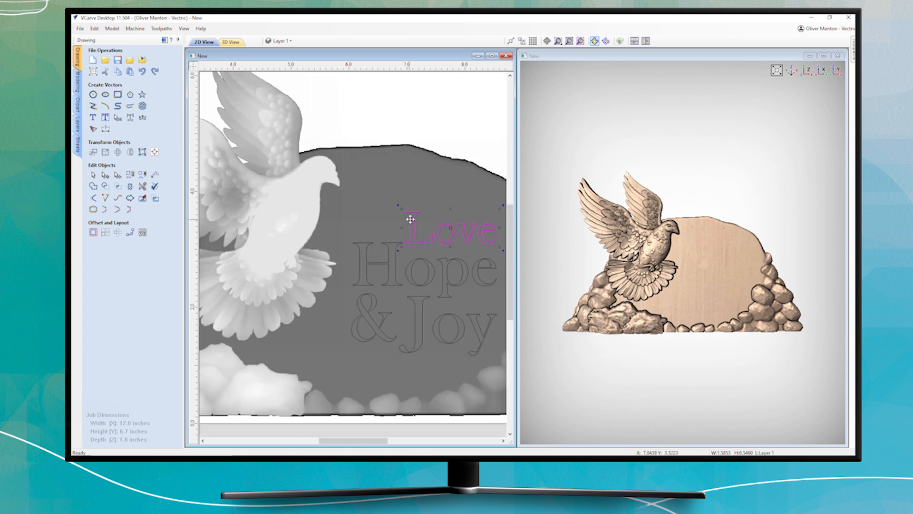
left_click_drag(402, 209, 405, 213)
left_click(460, 154)
Select "Love", "Hope" and "& Joy" together and group them.
scroll(425, 257, "down", 4)
left_click(382, 257)
left_click(372, 272, "shift")
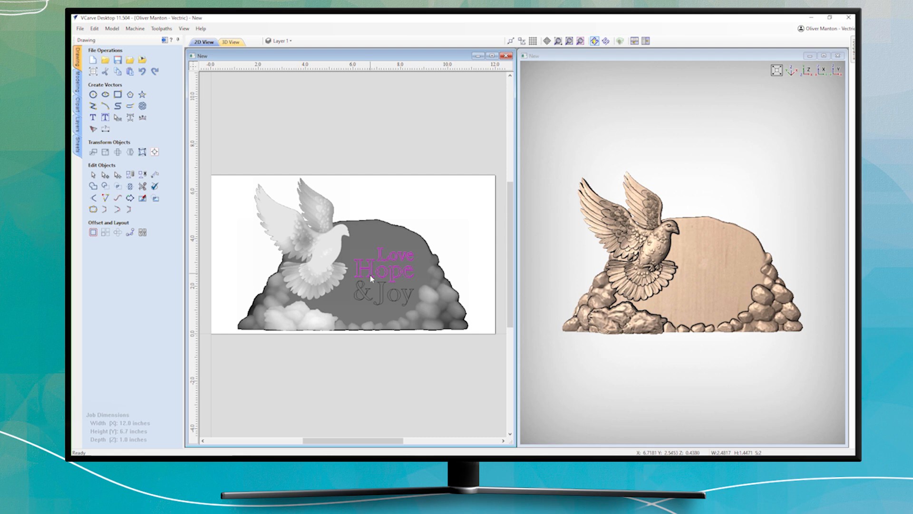
left_click(352, 283, "shift")
right_click(370, 276)
left_click(414, 162)
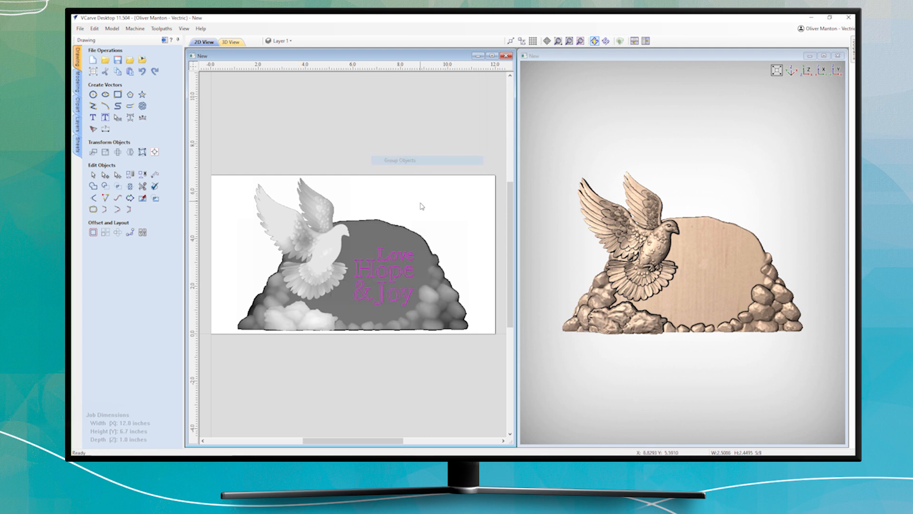
Clear the dove and stone component selection, and ungroup the boundary outline vectors.
left_click(283, 213)
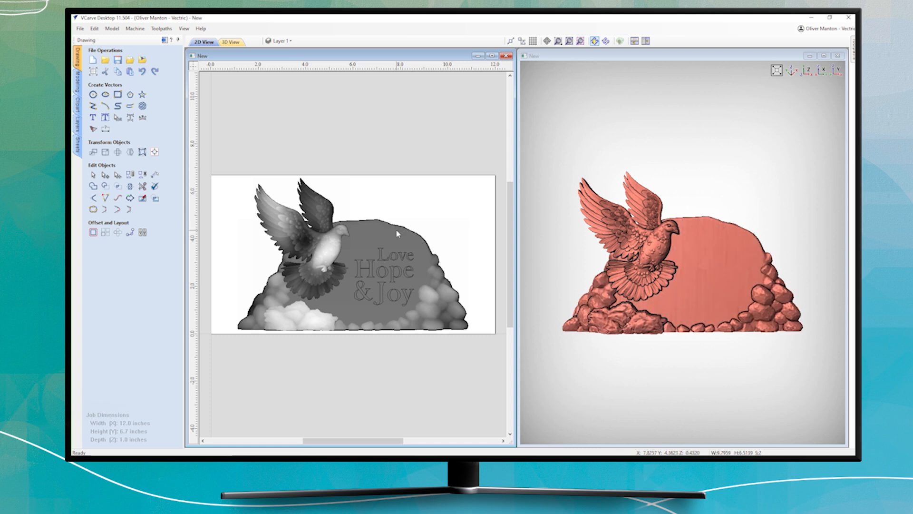
left_click(77, 85)
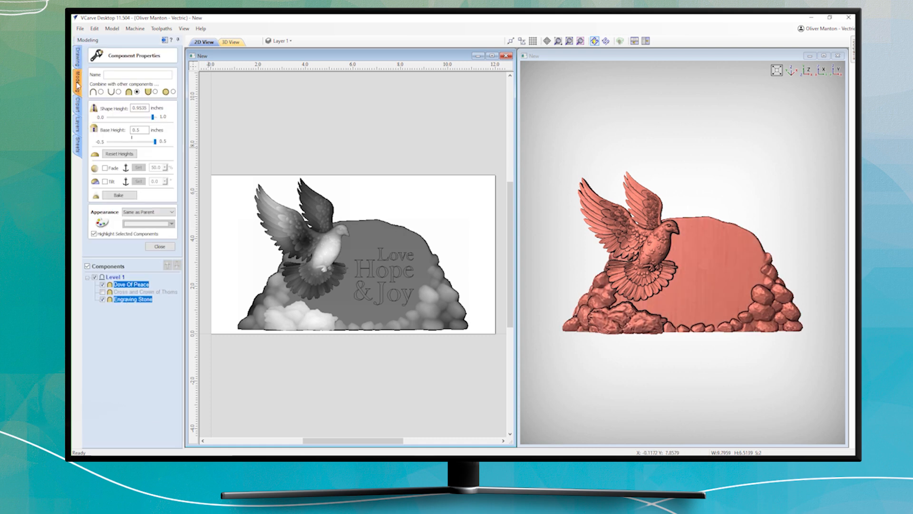
left_click(160, 246)
left_click(380, 216)
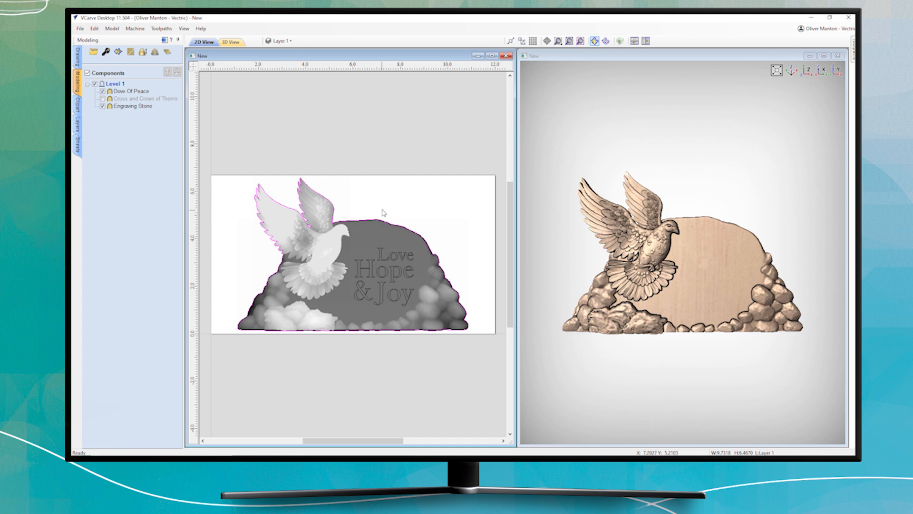
left_click(384, 211)
right_click(361, 221)
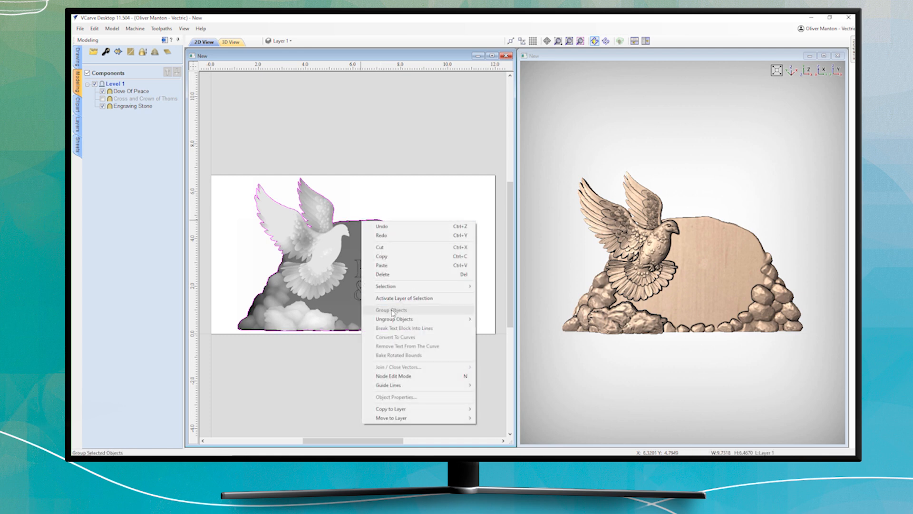
mouse_move(447, 318)
left_click(503, 328)
Delete the stray small boundary vector beside the dove's wings.
scroll(318, 241, "up", 3)
scroll(315, 241, "up", 3)
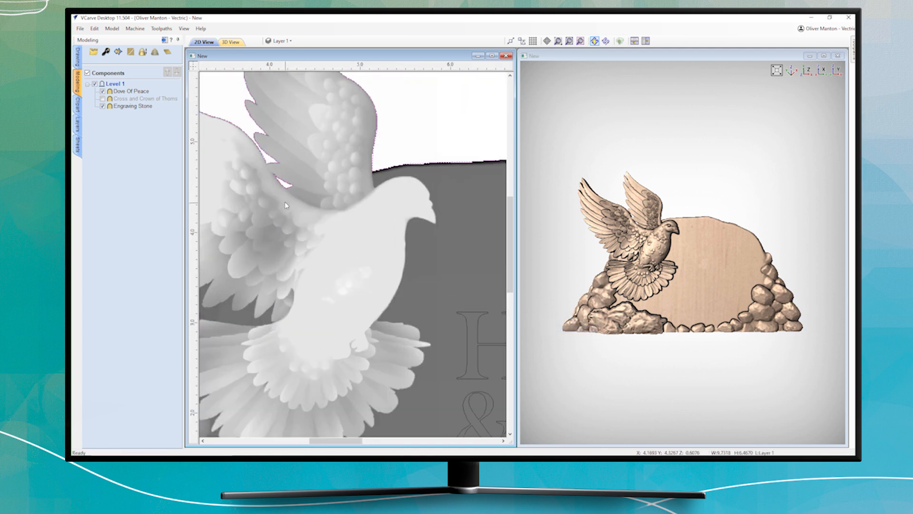
left_click(395, 150)
key("Delete")
key("F6")
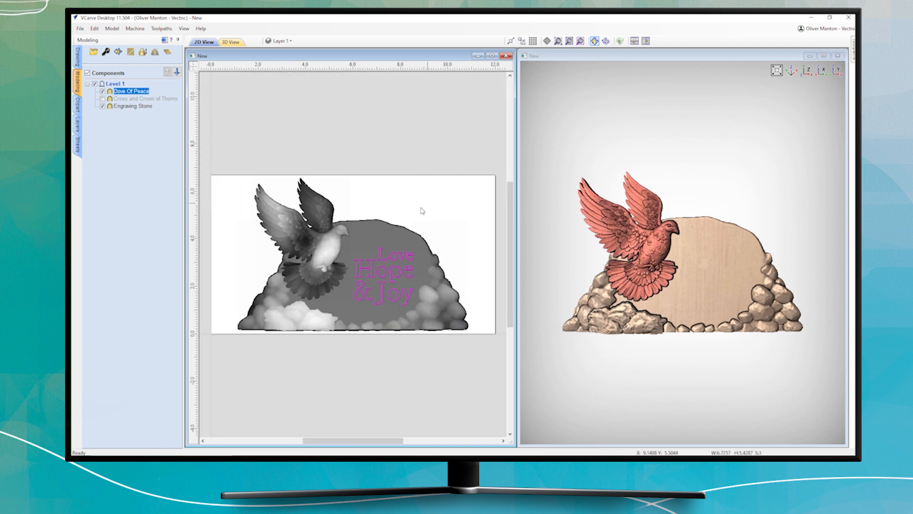
Select the outer boundary outline and set the material's gap above the model to 0.004 inches.
left_click(382, 223)
left_click(164, 40)
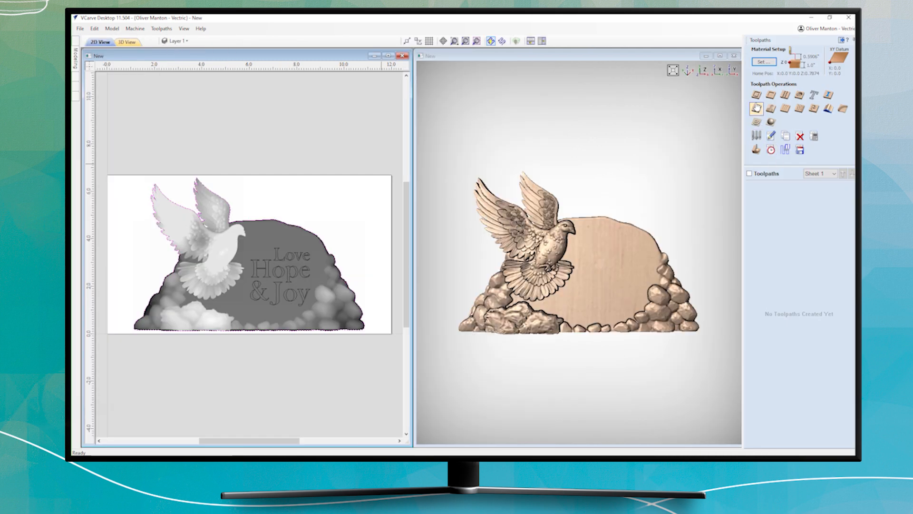
left_click(757, 122)
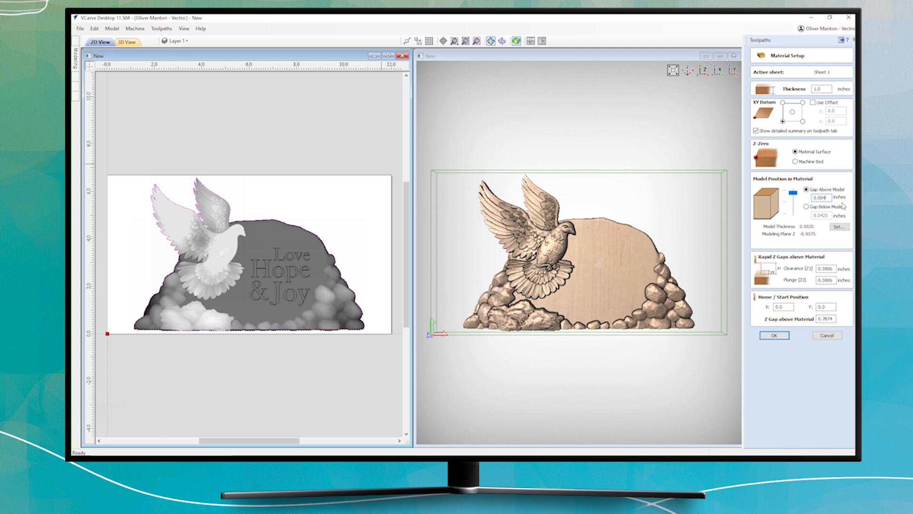
left_click(780, 335)
left_click(775, 336)
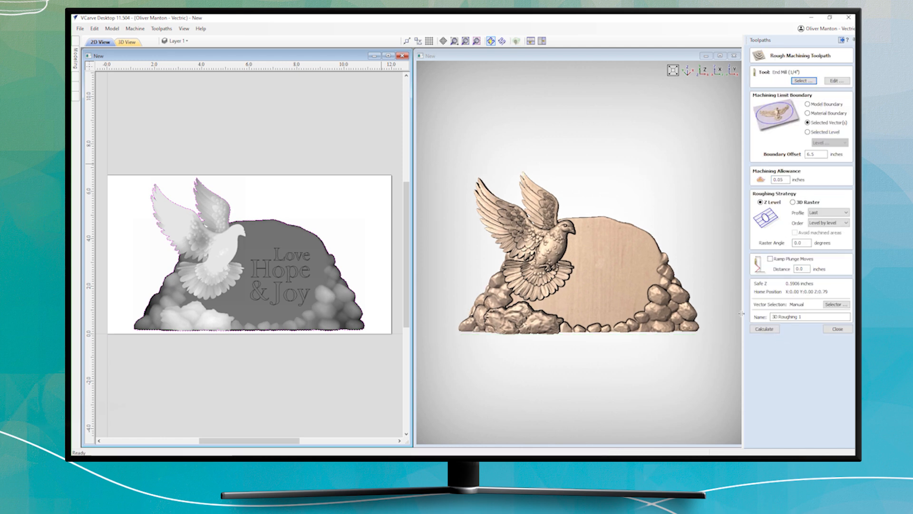
Adjust the roughing boundary offset, calculate a Z Level 3D roughing toolpath within the selected outline using the 1/4" end mill, and preview it.
double_click(819, 153)
left_click(764, 329)
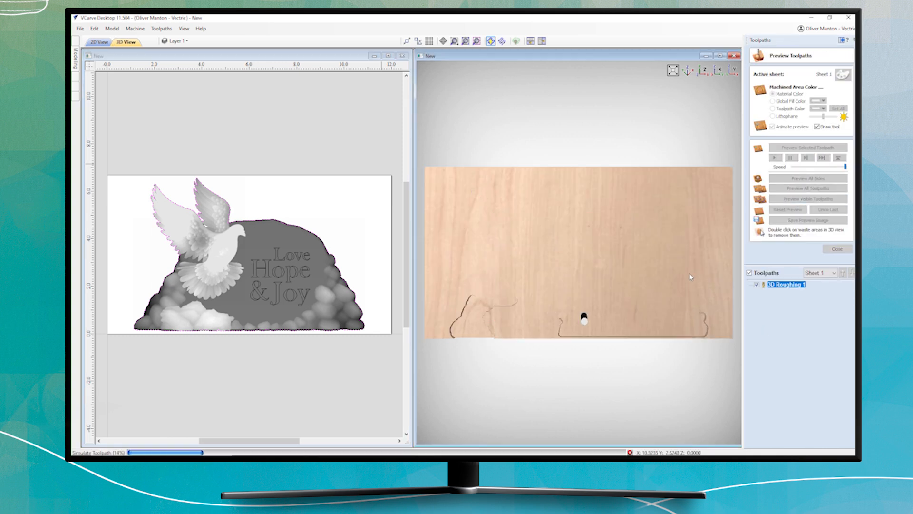
left_click_drag(668, 308, 650, 298)
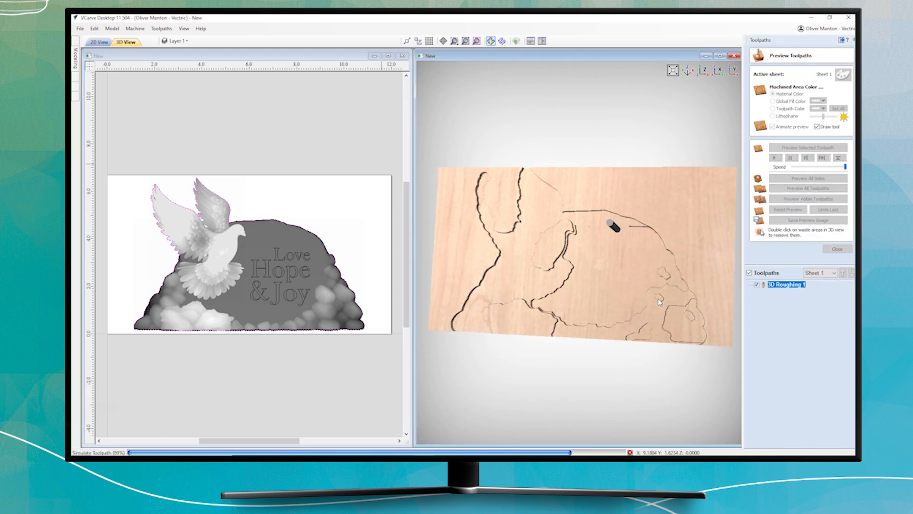
left_click(837, 248)
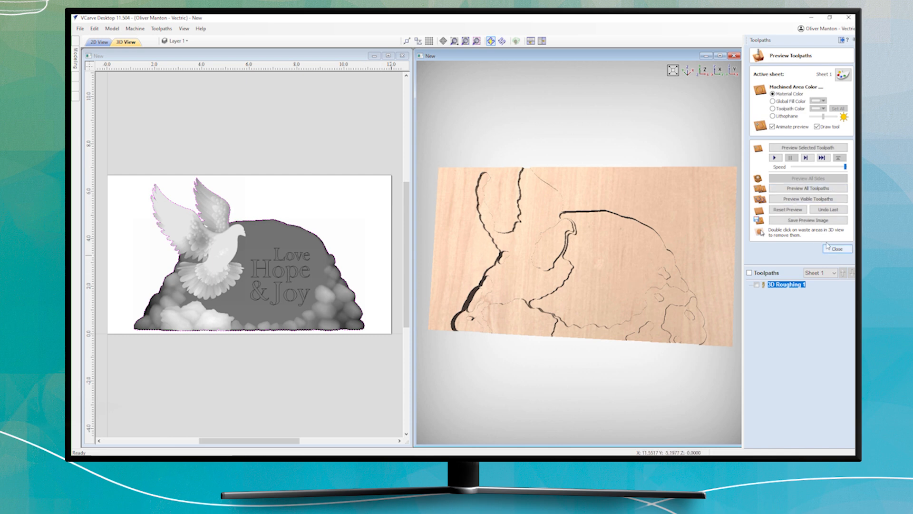
Calculate and preview a raster 3D finish toolpath within the selected outline, using the tapered ball nose and a 0.05 inch boundary offset.
left_click(773, 124)
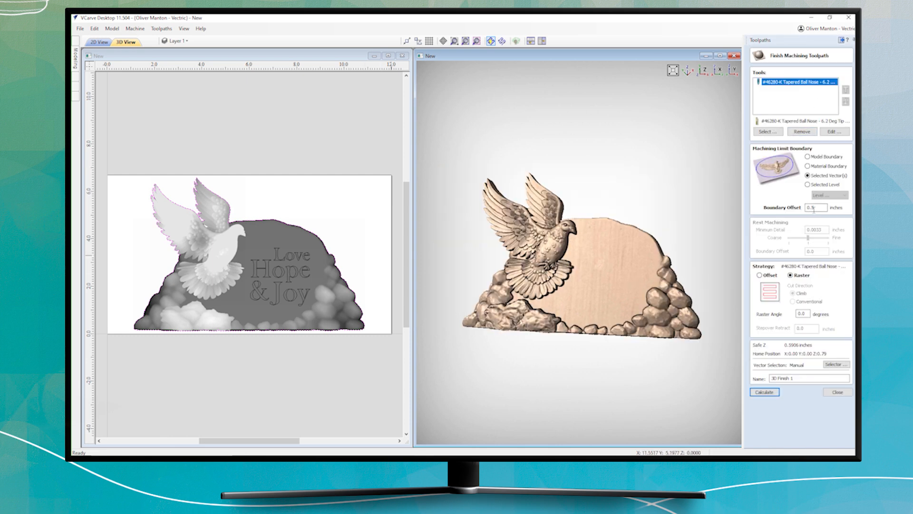
double_click(813, 208)
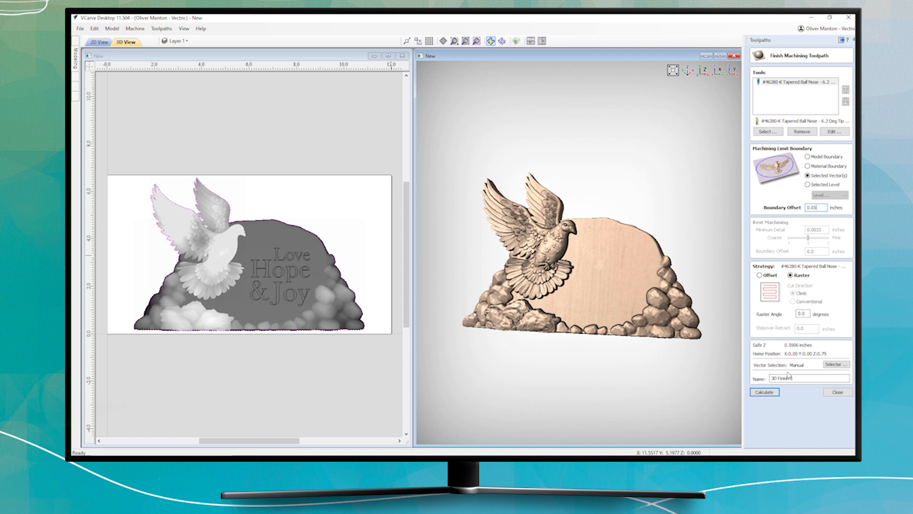
left_click(773, 394)
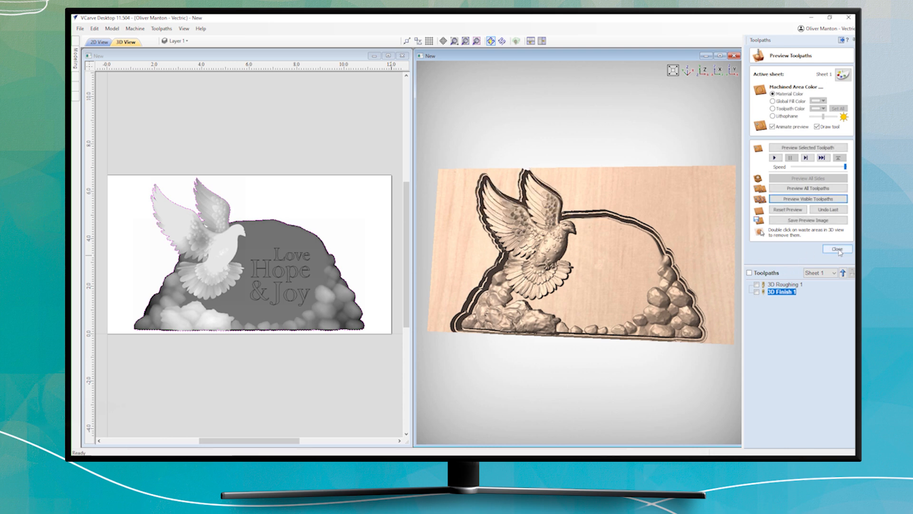
left_click(837, 249)
Calculate a V-Carve toolpath for the grouped "Love Hope & Joy" text with the 60° V-groove tool, projected onto the 3D model, and preview it.
left_click(324, 287)
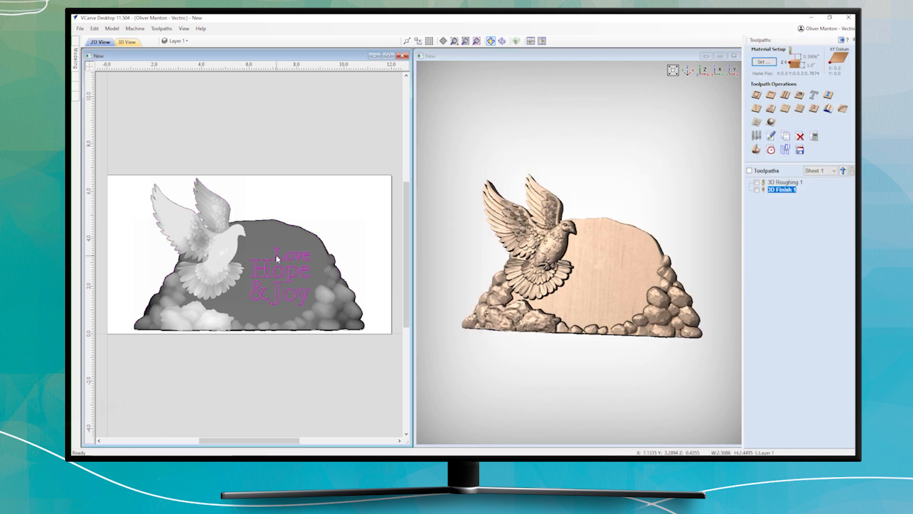
left_click(756, 110)
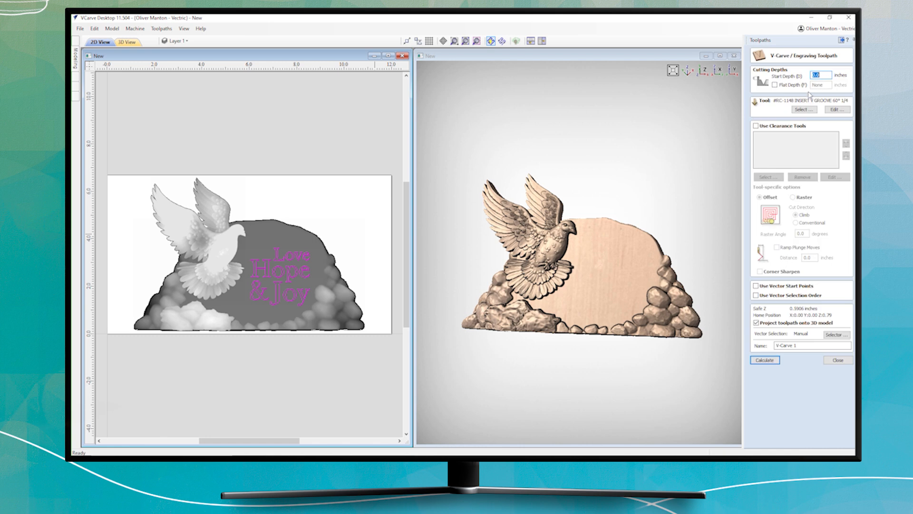
left_click(765, 360)
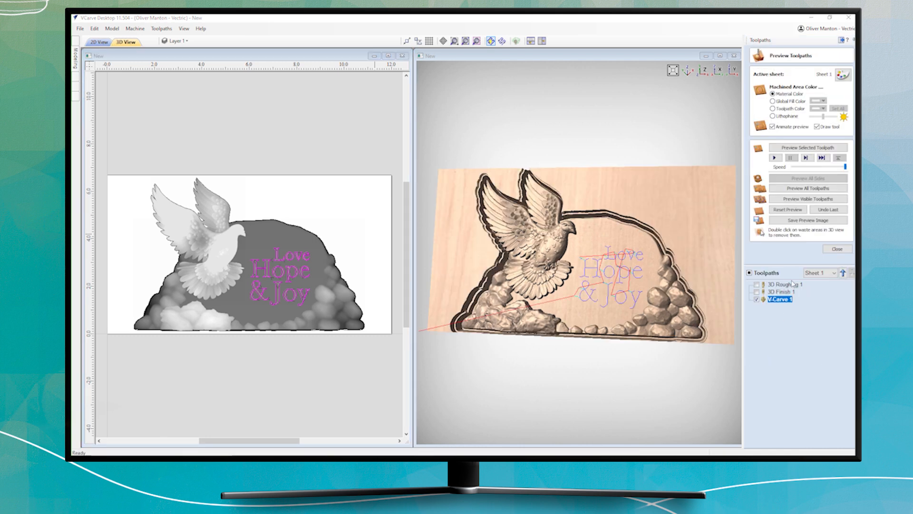
left_click(793, 199)
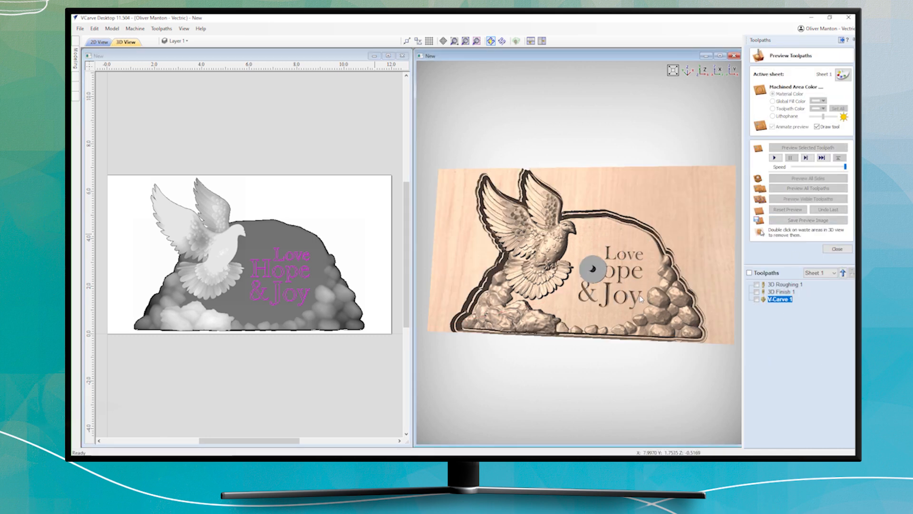
left_click_drag(640, 296, 585, 233)
left_click(701, 73)
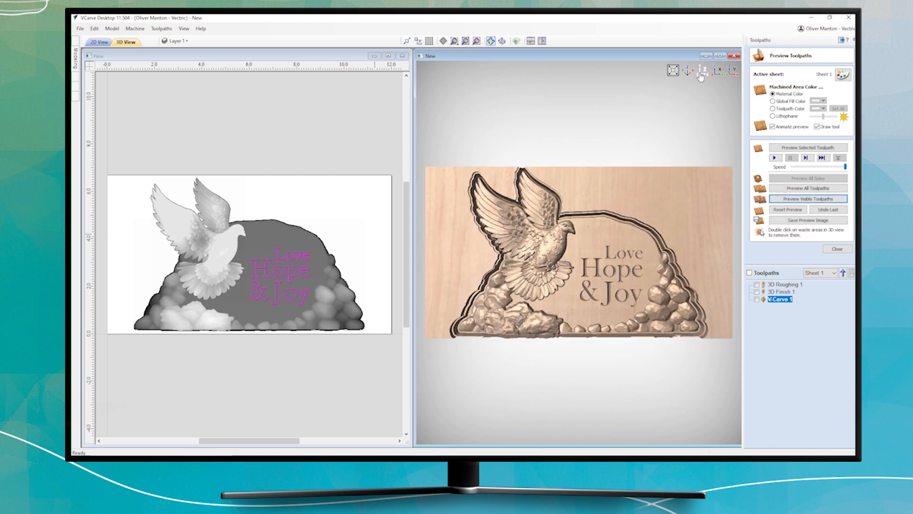
Calculate an outside profile toolpath around the boundary outline with the 1/8" end mill at cut depth z+0.05, accept cutting through, and preview it.
left_click(316, 233)
left_click(837, 248)
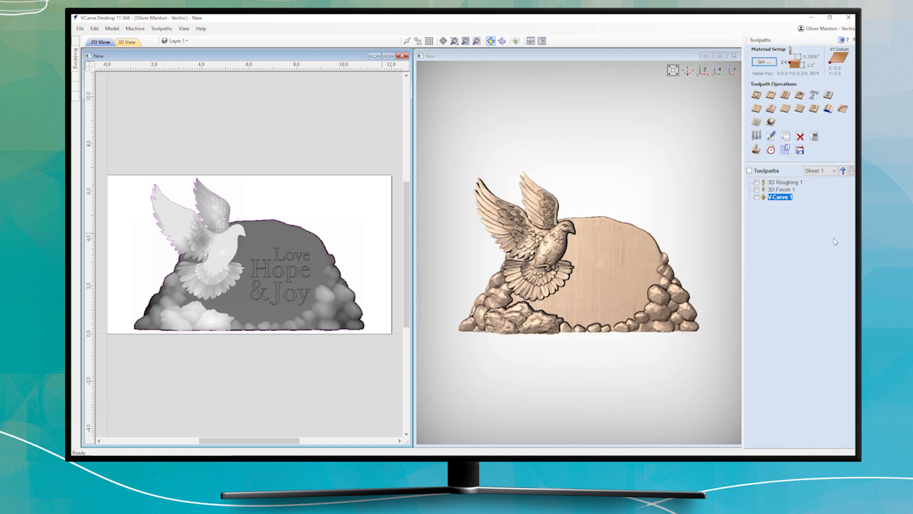
left_click(757, 95)
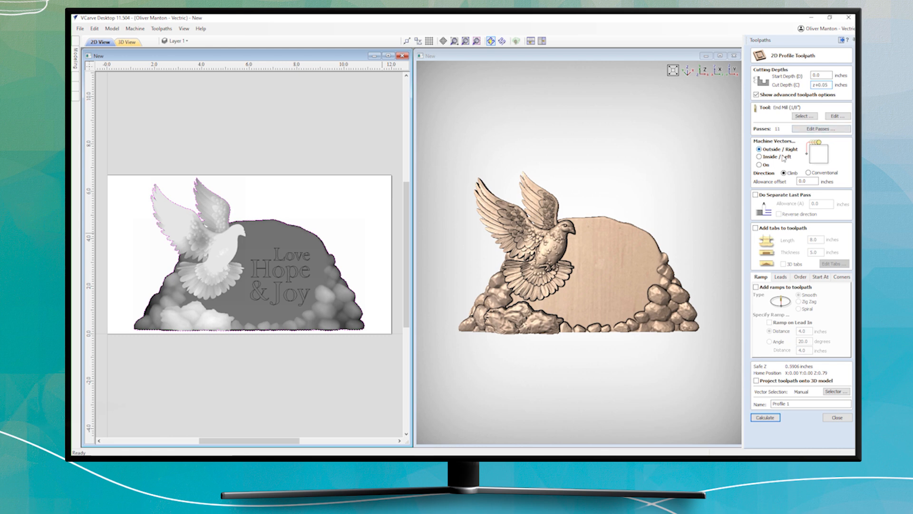
left_click(766, 418)
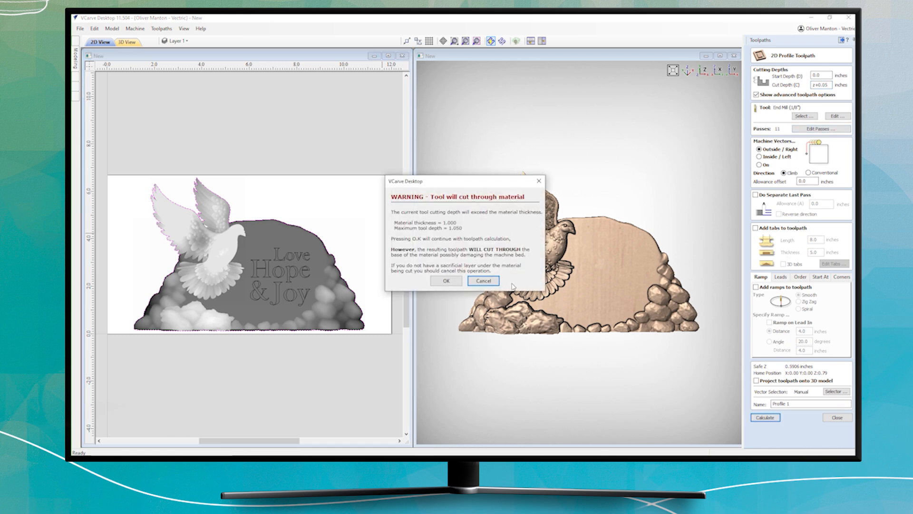
left_click(445, 283)
left_click(803, 200)
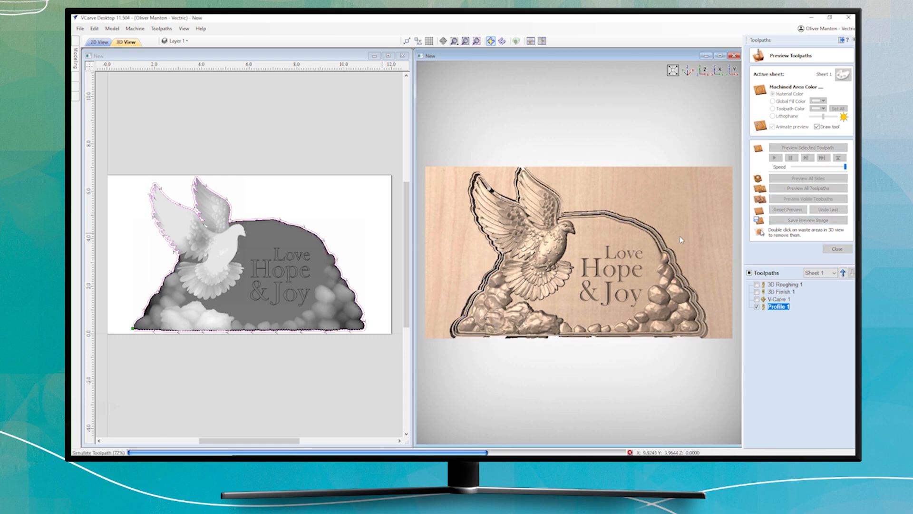
Remove the waste material around the plaque in the preview and maximize the 3D view to inspect the carved result.
double_click(480, 336)
left_click(720, 56)
scroll(450, 281, "down", 2)
scroll(449, 282, "down", 2)
mouse_move(450, 281)
left_mouse_down()
mouse_move(390, 274)
mouse_move(444, 284)
left_mouse_up()
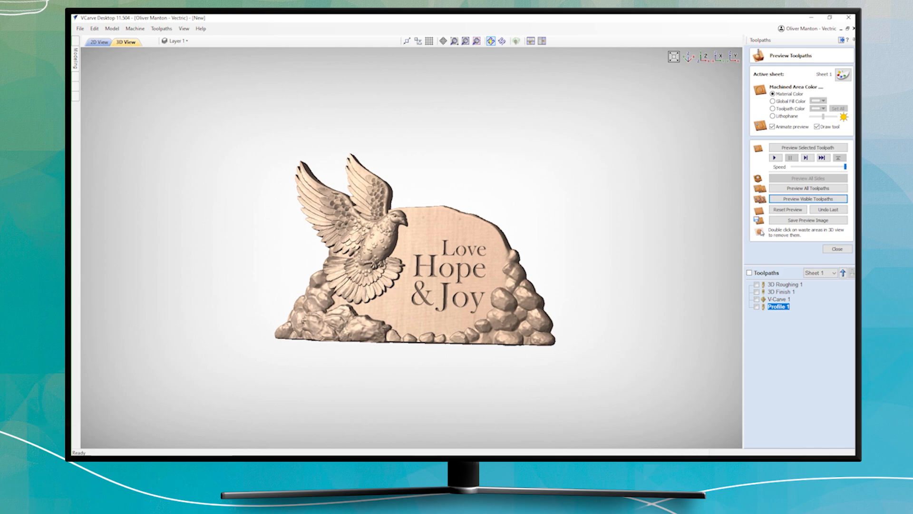